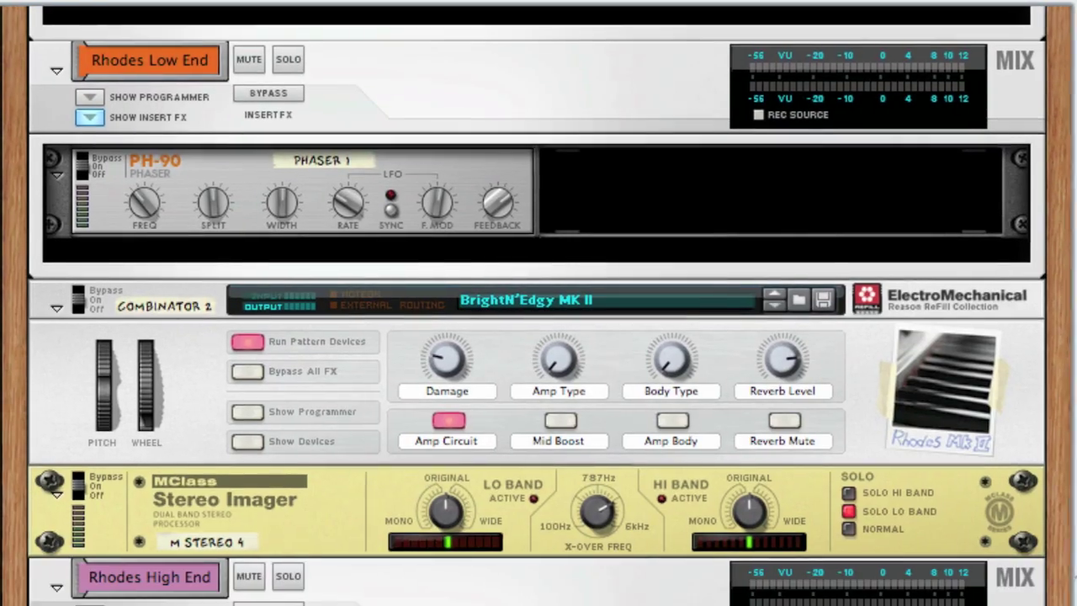
- Flip the rack with Tab to view the Rhodes example's cabling
key(Tab)
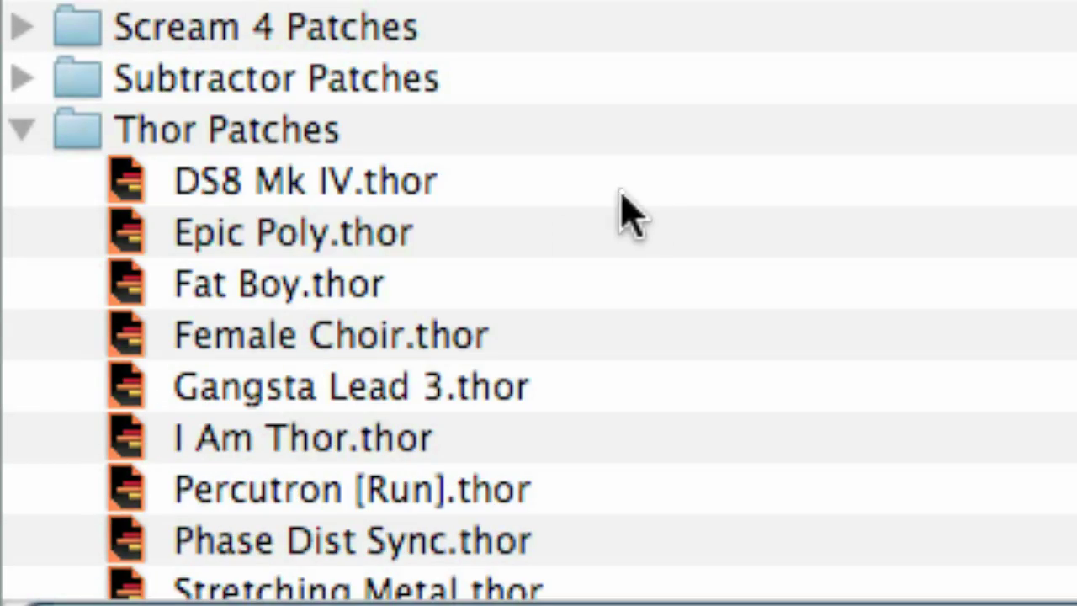
- Load the Fat Boy.thor patch from Thor Patches into a new Thor synthesizer
double_click(376, 286)
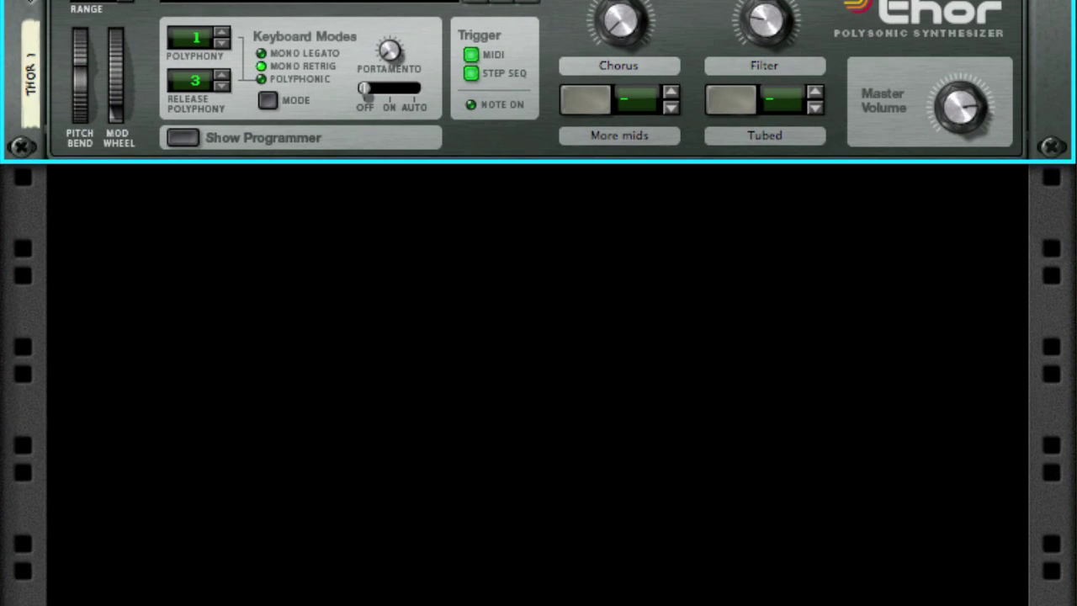
- Create an MClass Stereo Imager below Thor, solo its low band and lower the crossover to about 535 Hz
right_click(320, 263)
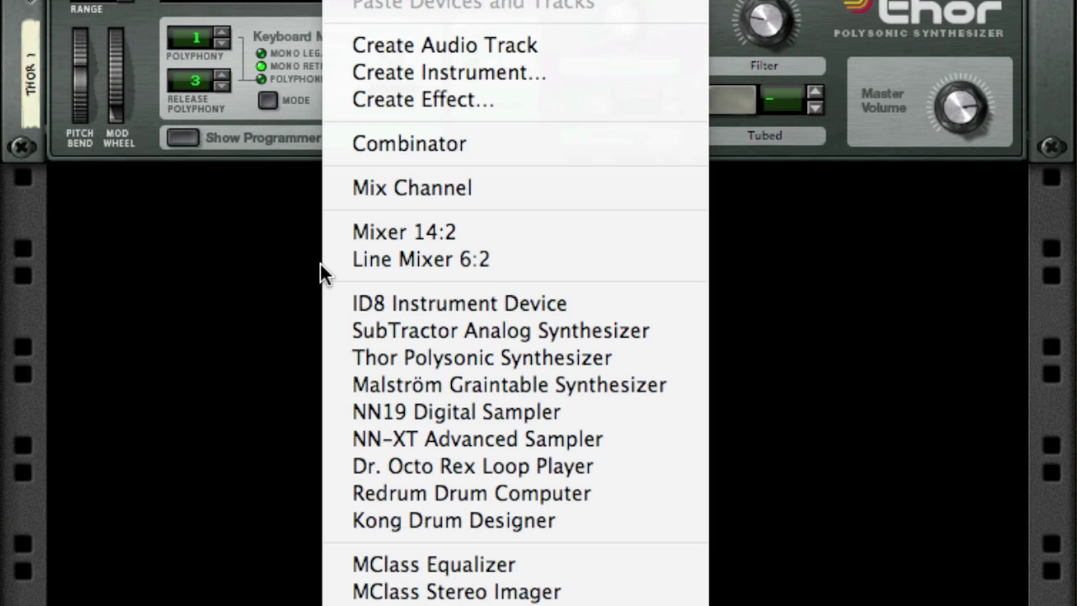
click(342, 593)
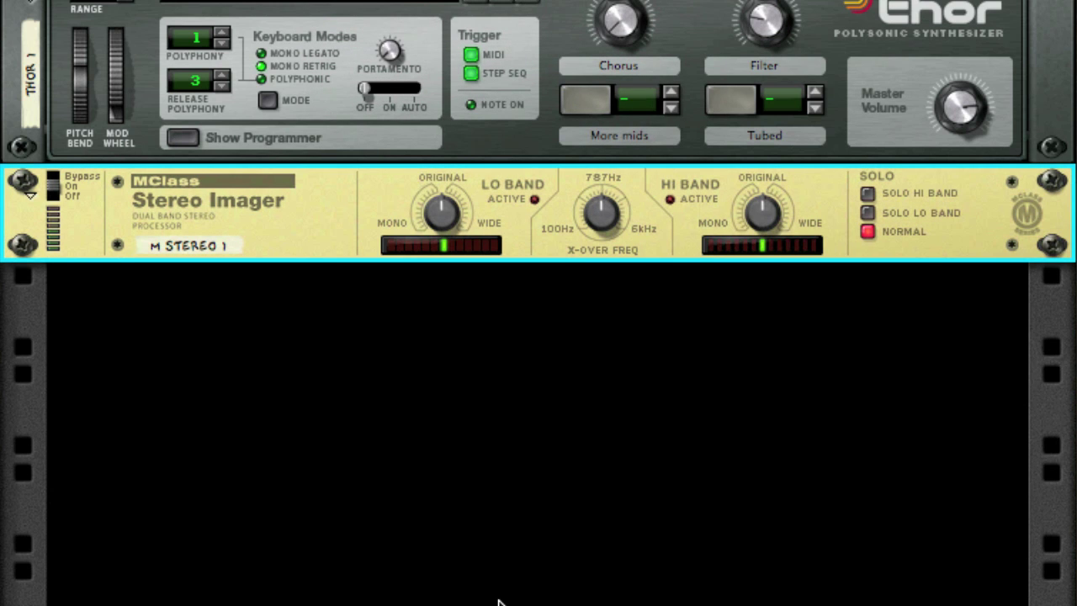
click(867, 211)
mouse_move(608, 212)
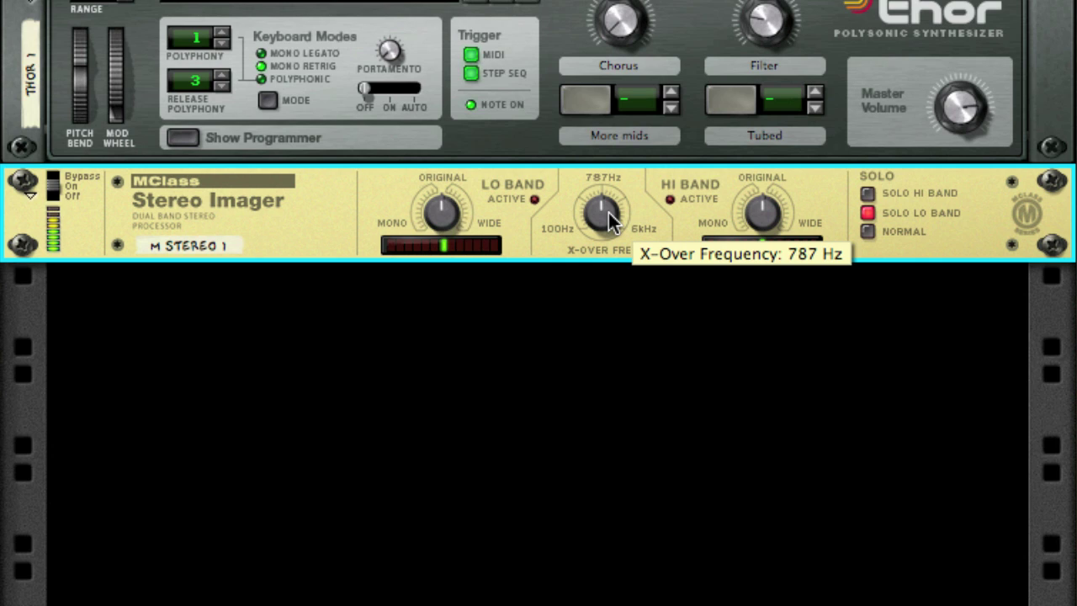
mouse_move(608, 212)
mouse_down()
mouse_move(606, 230)
mouse_move(606, 220)
mouse_up()
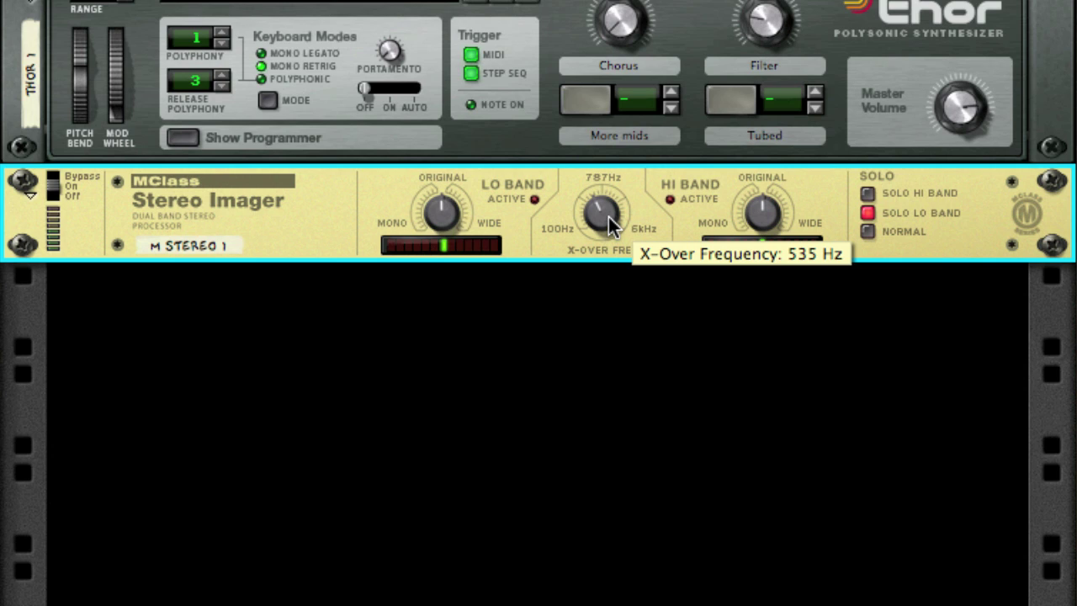
- Create a Mix Channel and cable the Stereo Imager's Hi Band separate left output into it
right_click(608, 285)
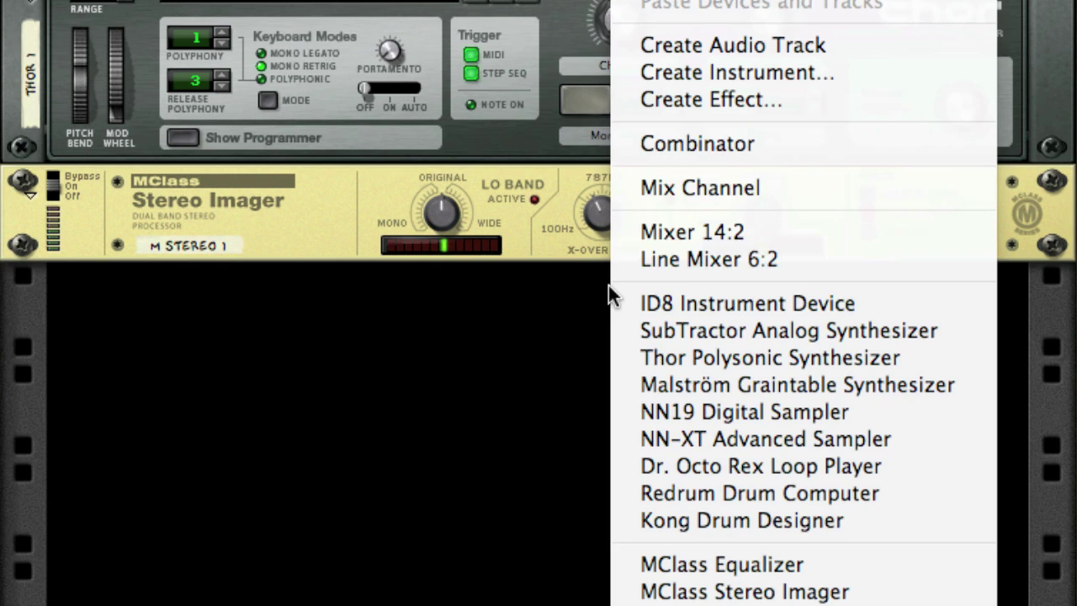
click(651, 191)
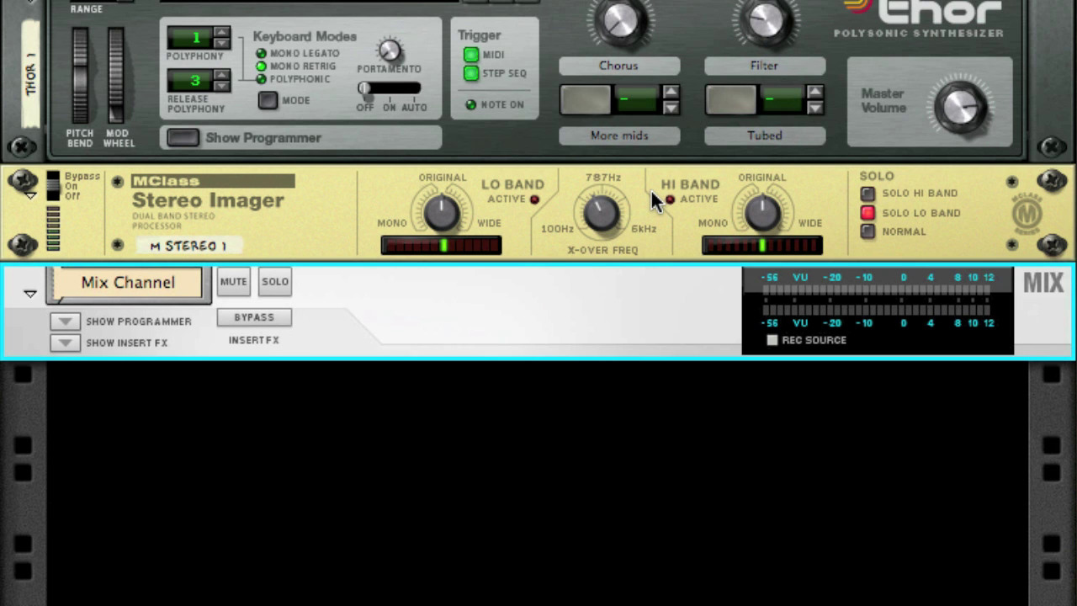
key(Tab)
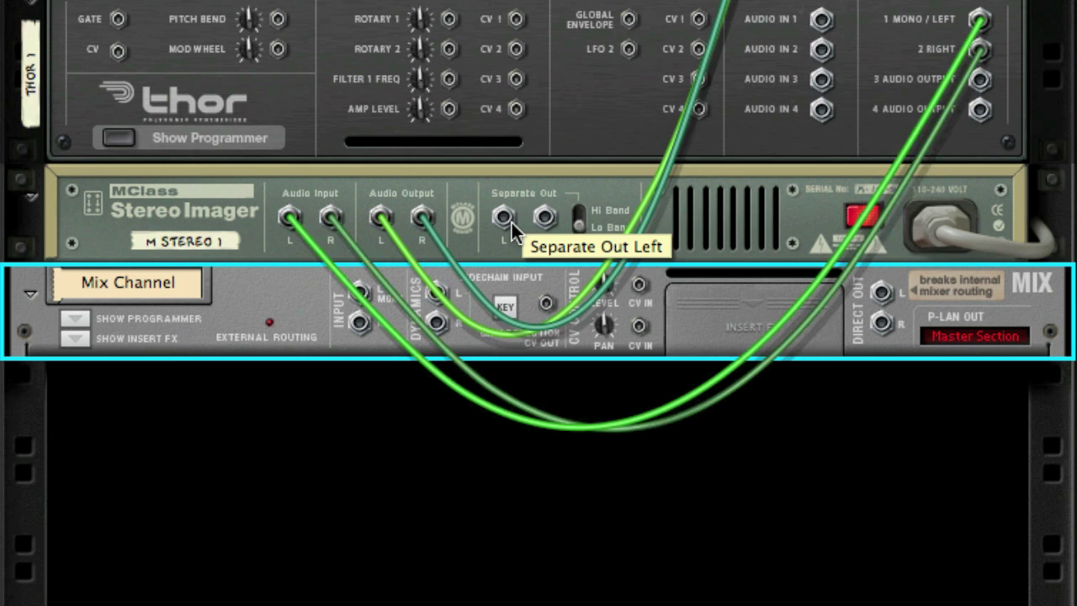
click(576, 228)
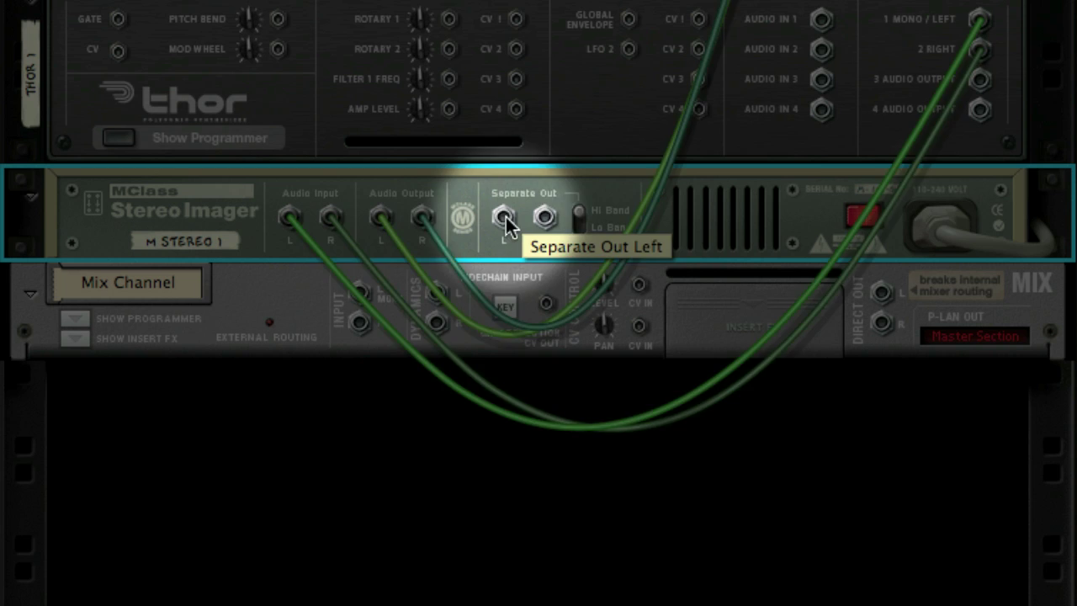
drag(509, 225, 360, 292)
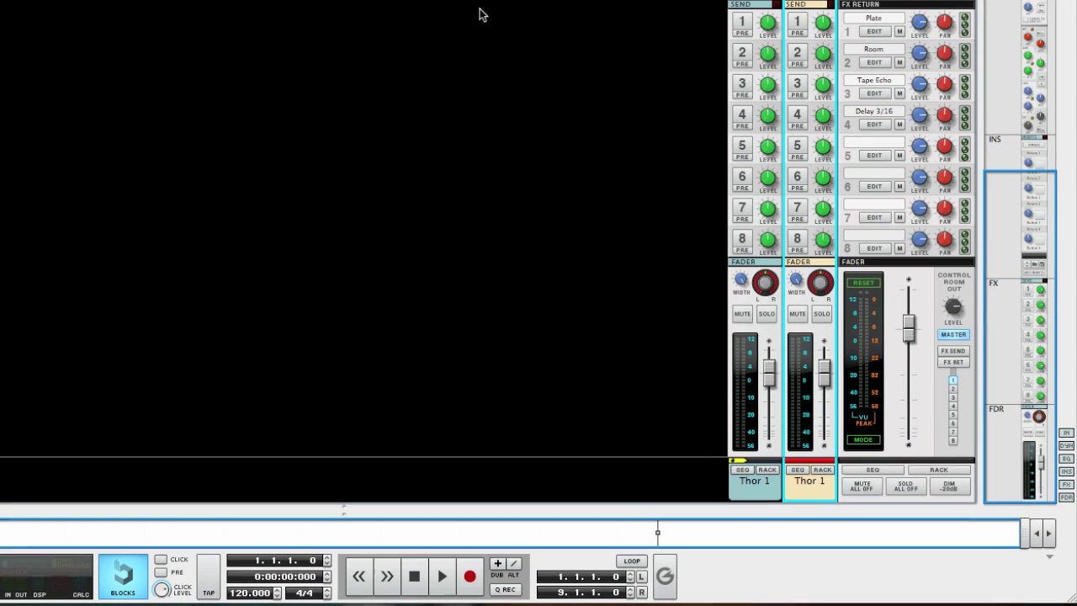
- Solo each Thor 1 mixer channel in turn to audition it alone
click(766, 314)
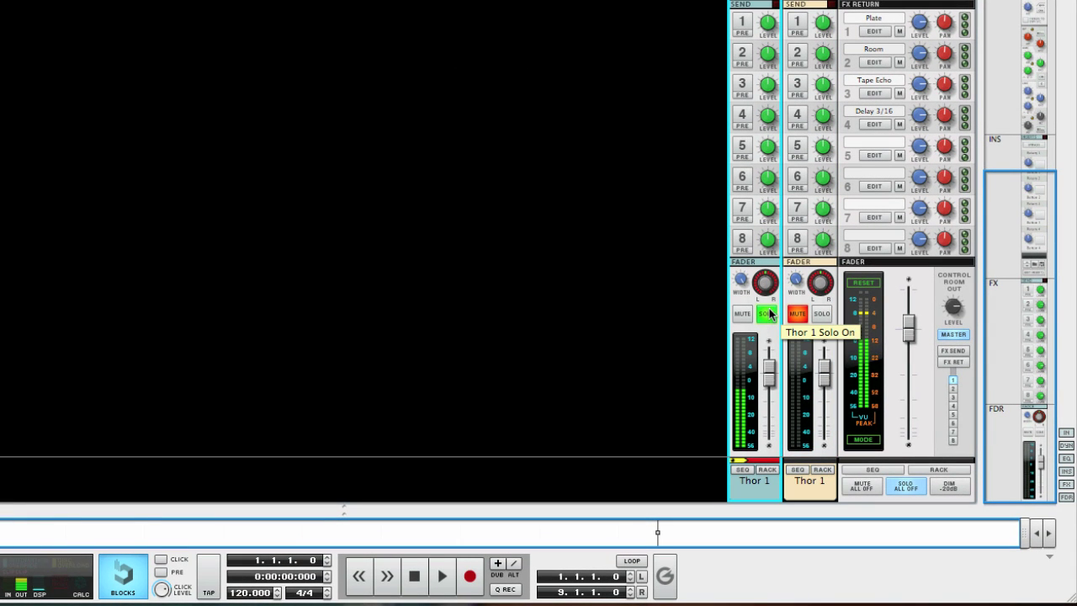
click(766, 314)
click(821, 313)
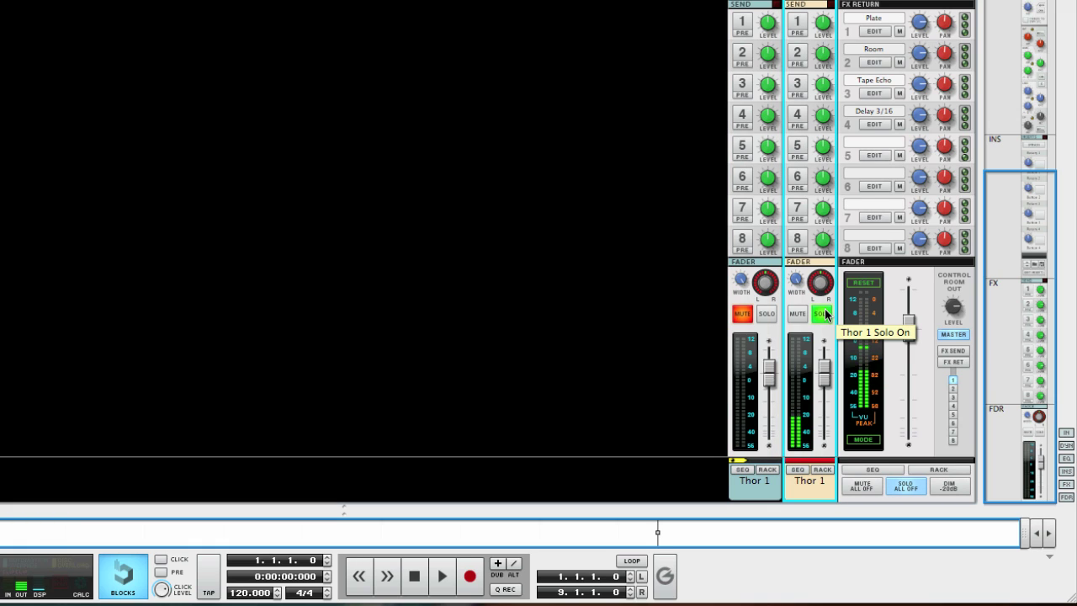
click(822, 314)
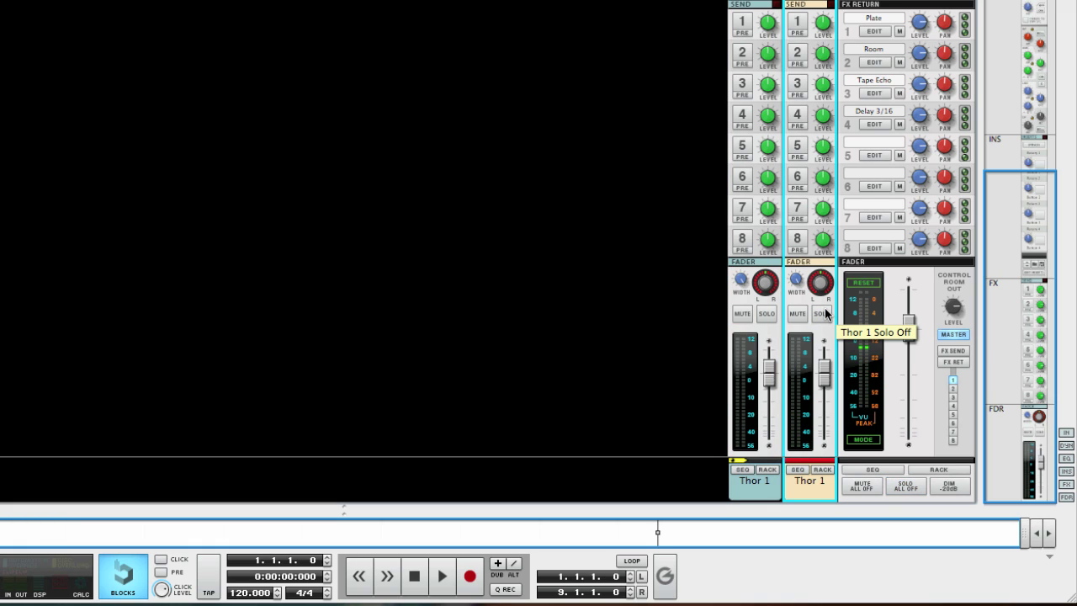
- Turn on the second Thor 1 channel's Plate reverb send at about -17.55 dB
click(799, 22)
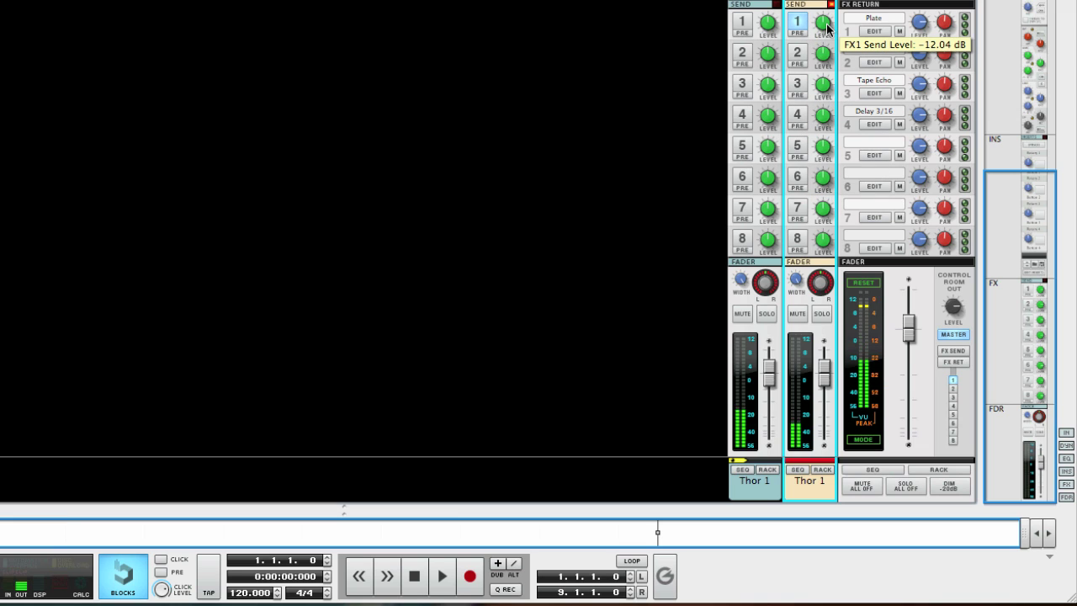
drag(825, 31, 826, 34)
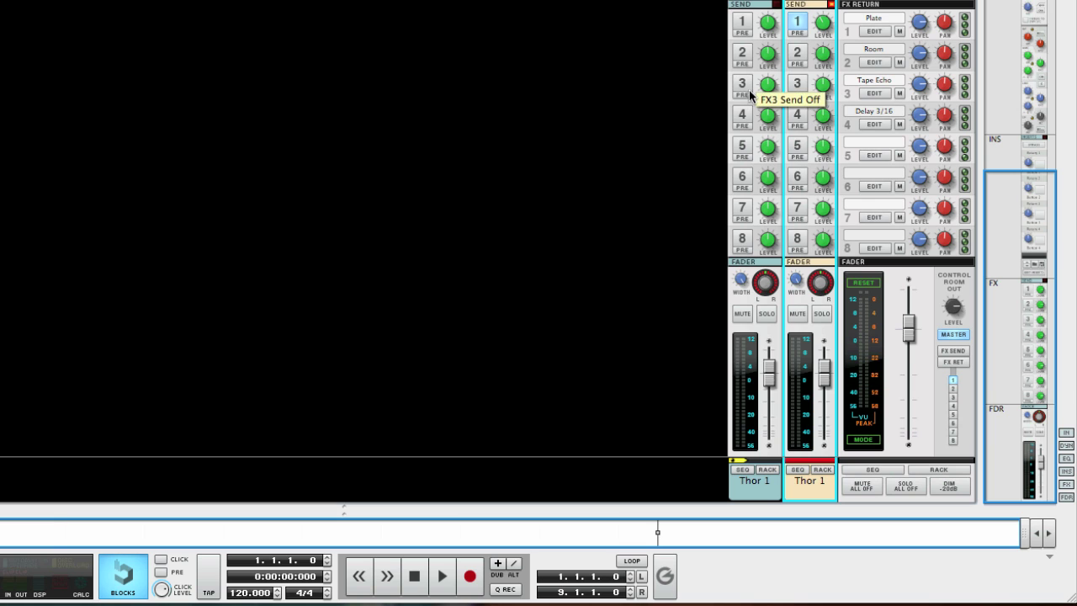
scroll(757, 81, up, 1)
scroll(757, 81, up, 10)
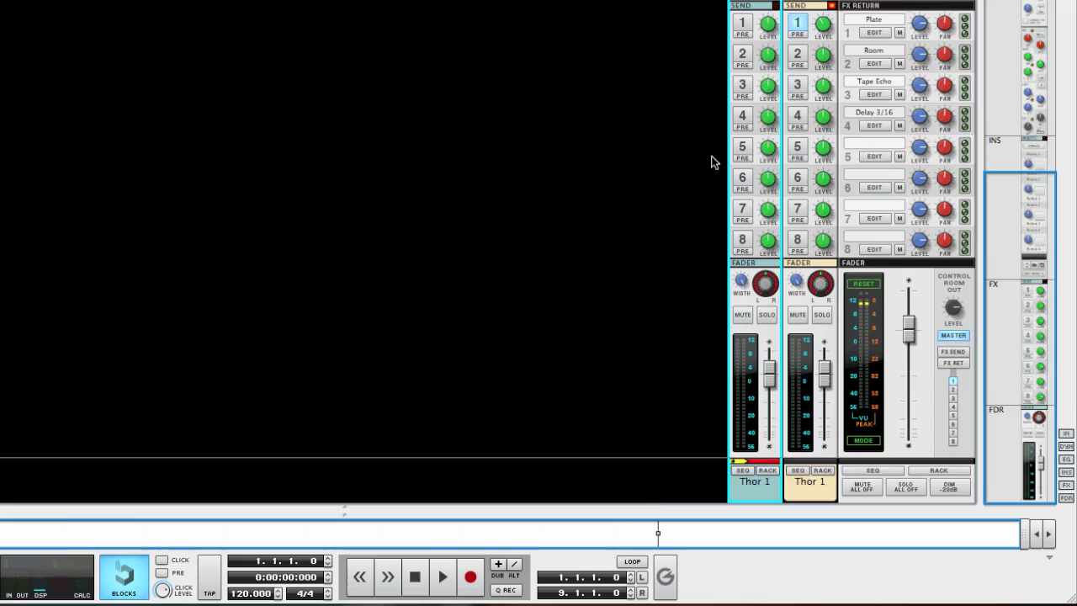
- Back in the rack, insert a Scream 4 Distortion on the new channel's insert effects
key(F6)
key(Tab)
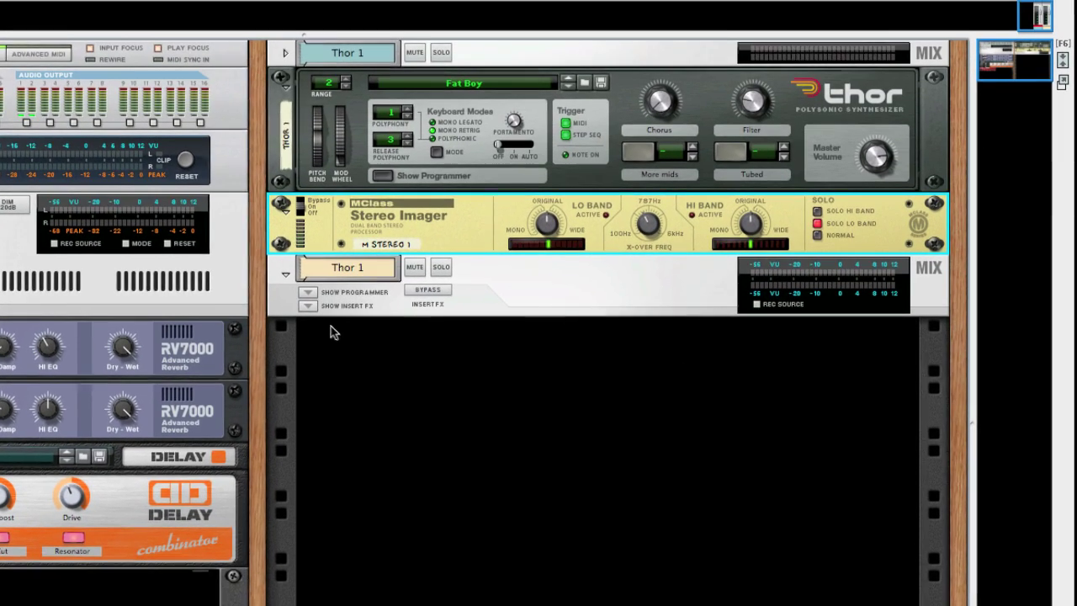
click(306, 311)
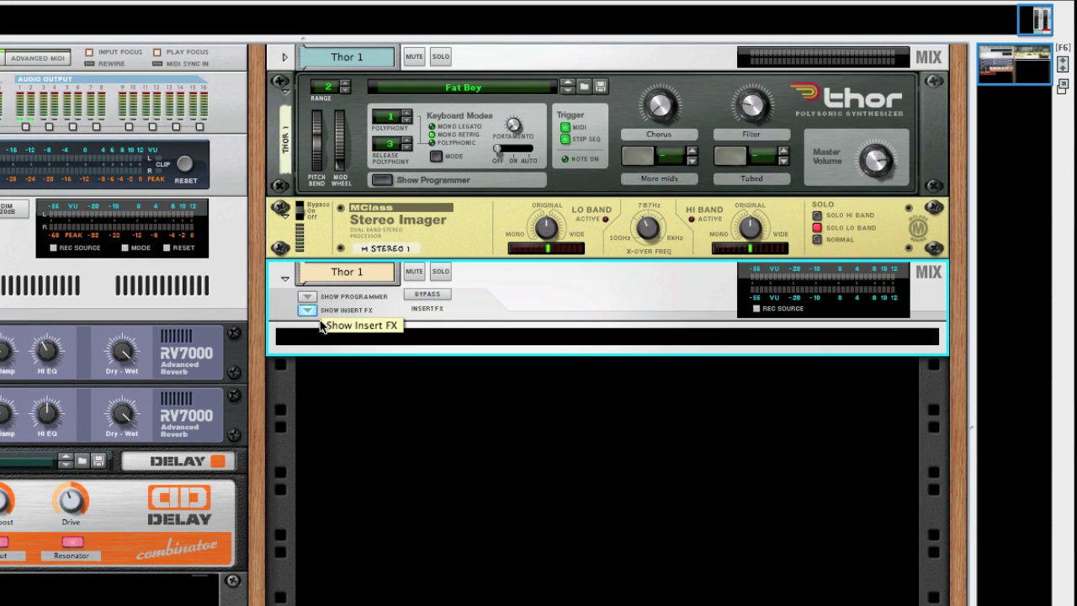
right_click(318, 336)
mouse_move(414, 509)
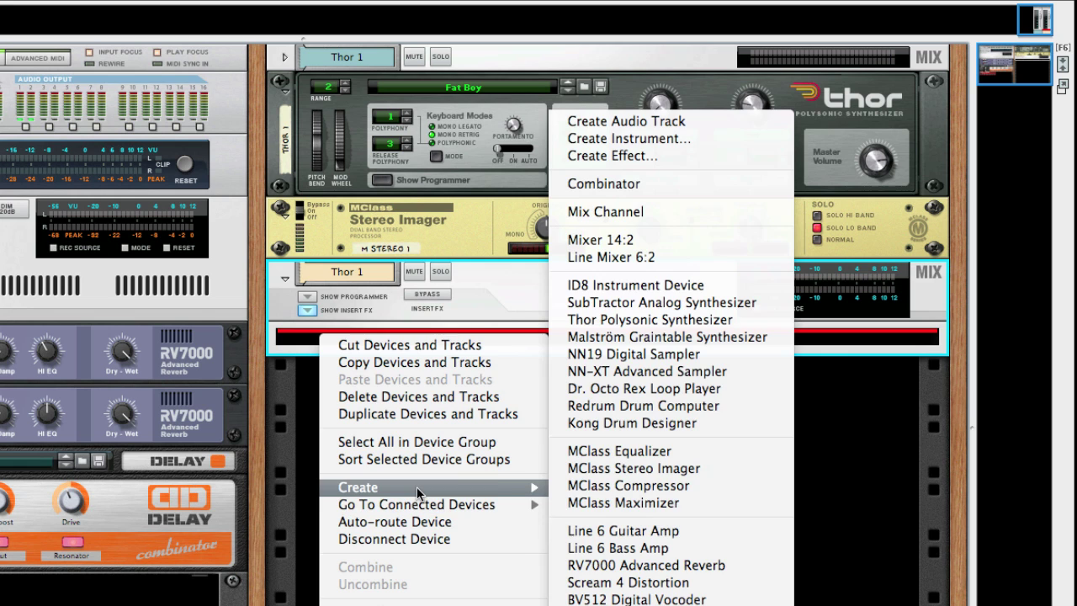
click(624, 582)
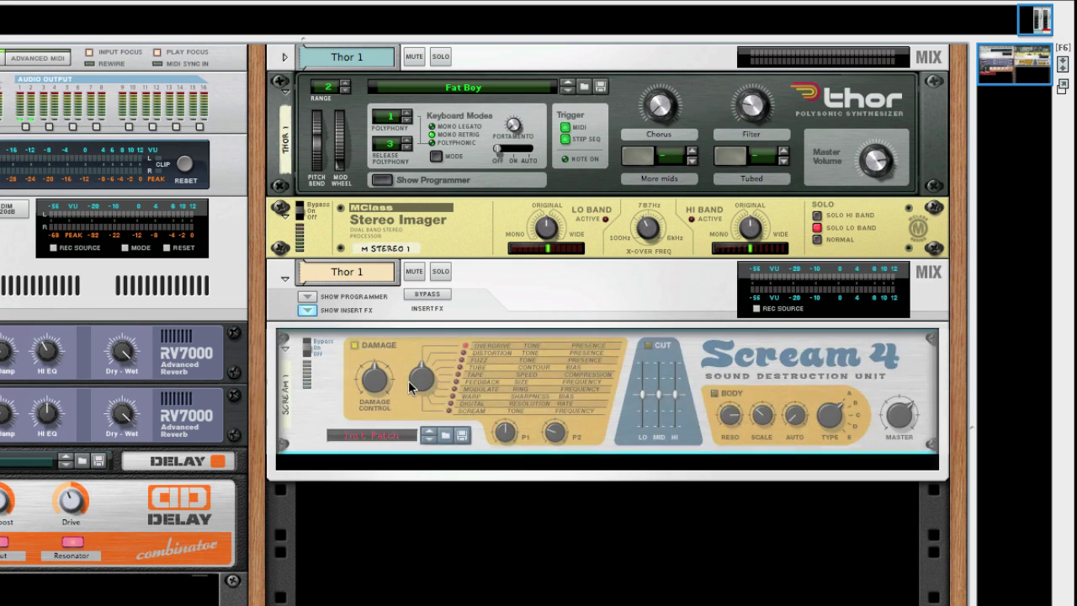
- Set Scream 4 to Tape, raise P1, lower Damage and raise the crossover to 1.16 kHz
click(473, 376)
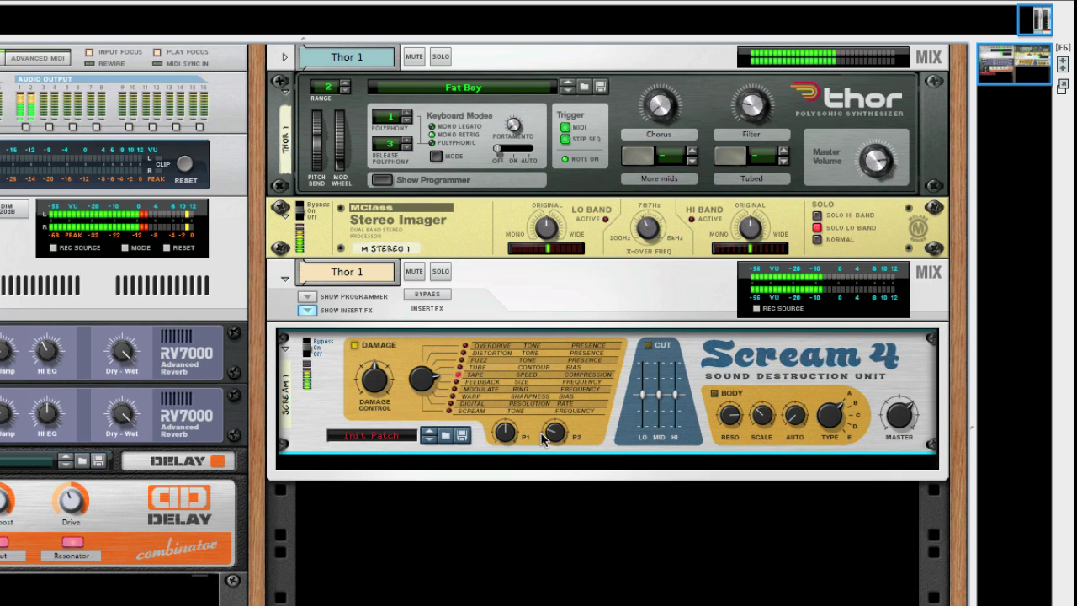
drag(522, 429, 523, 409)
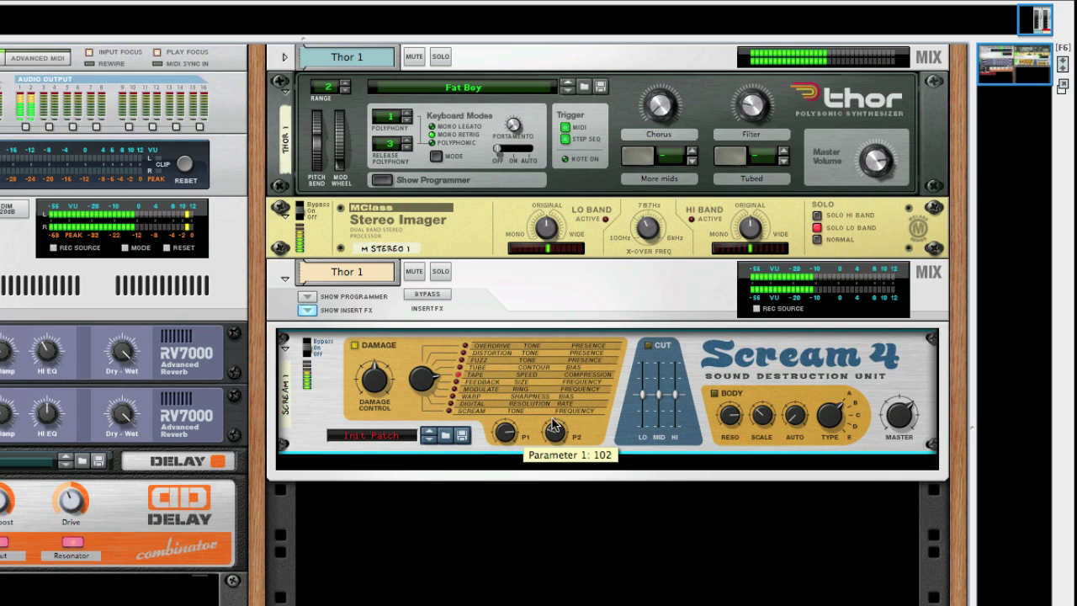
drag(375, 380, 381, 389)
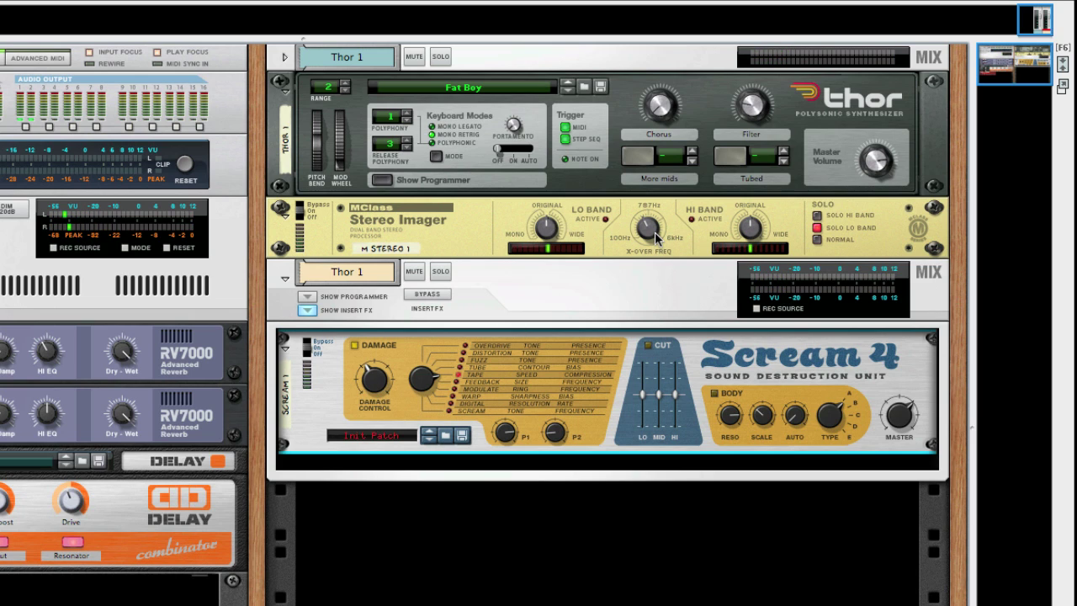
mouse_move(654, 233)
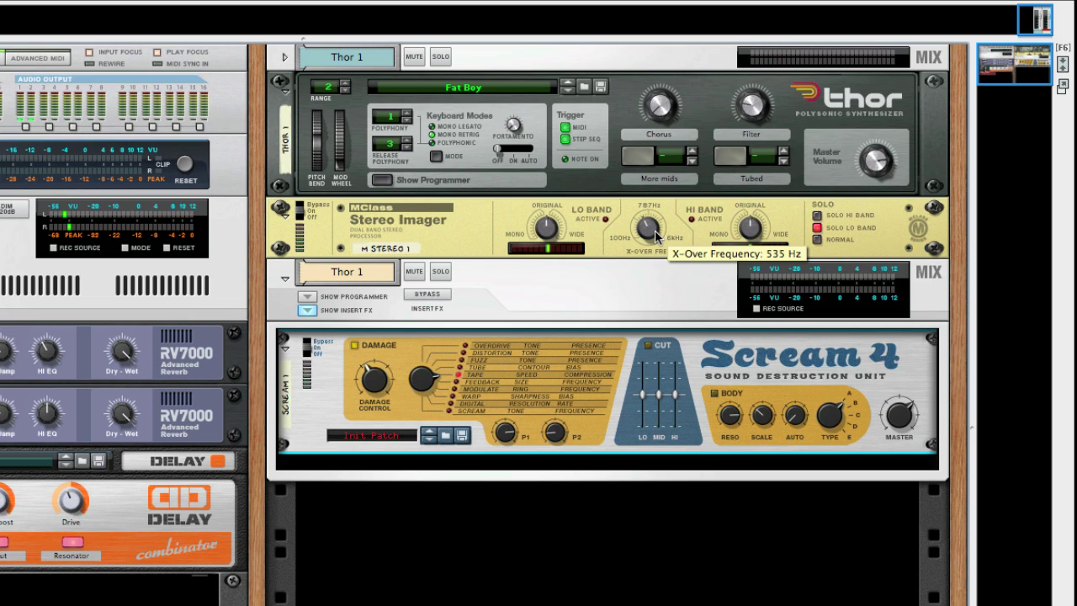
drag(655, 230, 656, 226)
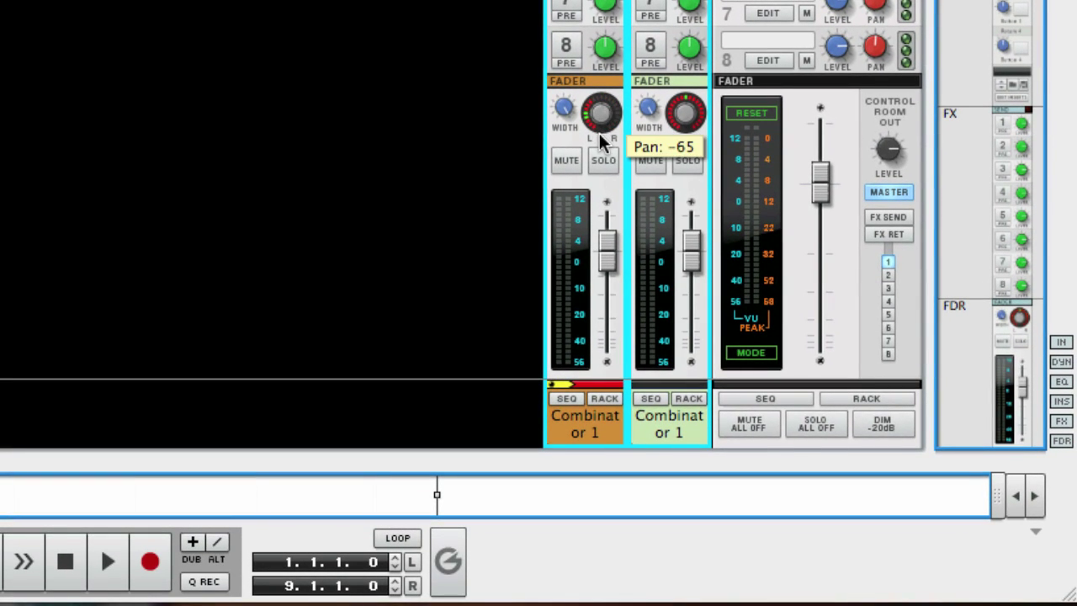
- Pan the second Combinator pad channel to the right in the mixer
drag(683, 118, 681, 98)
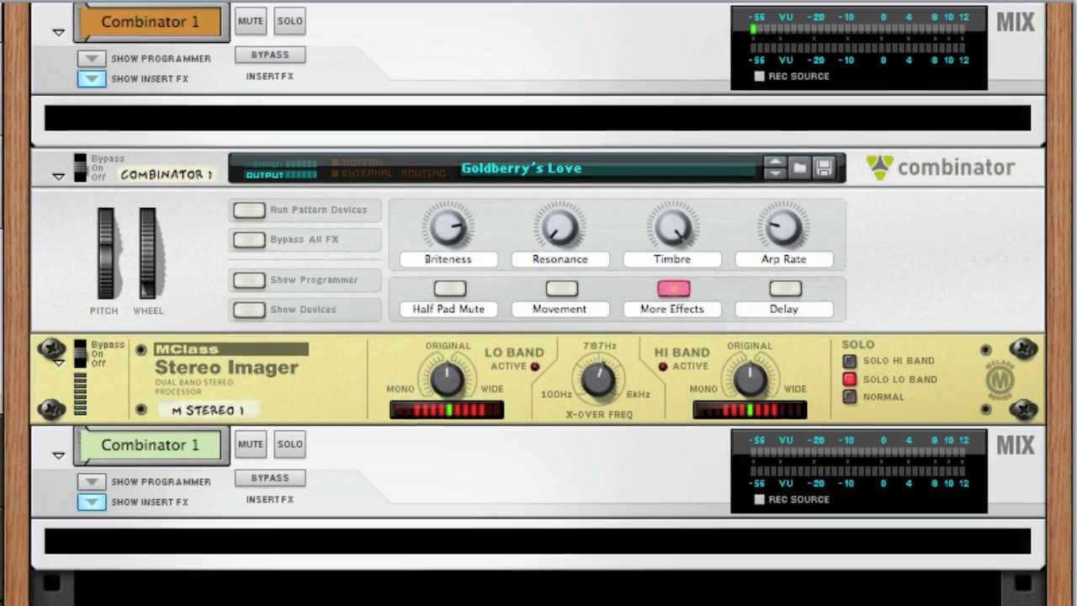
- Randomize the patterns of both the upper and lower Matrix sequencers
right_click(339, 542)
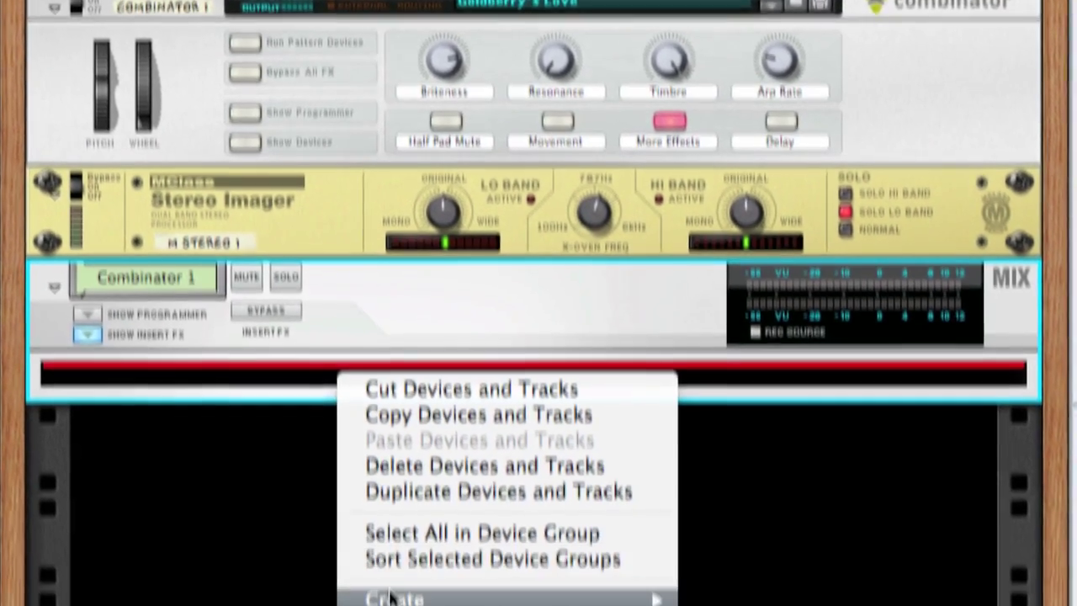
mouse_move(392, 317)
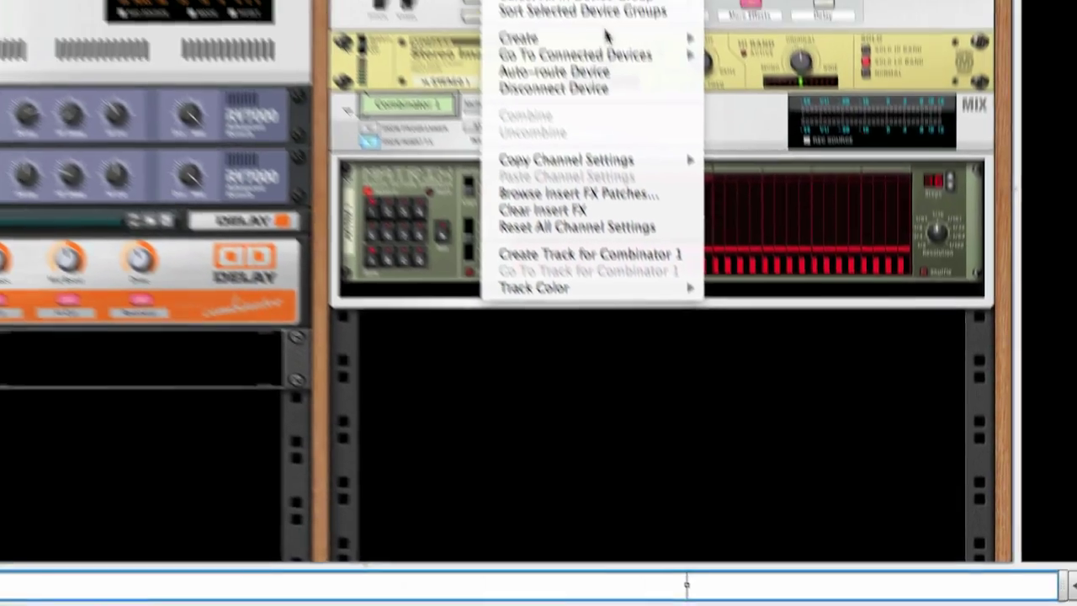
mouse_move(606, 35)
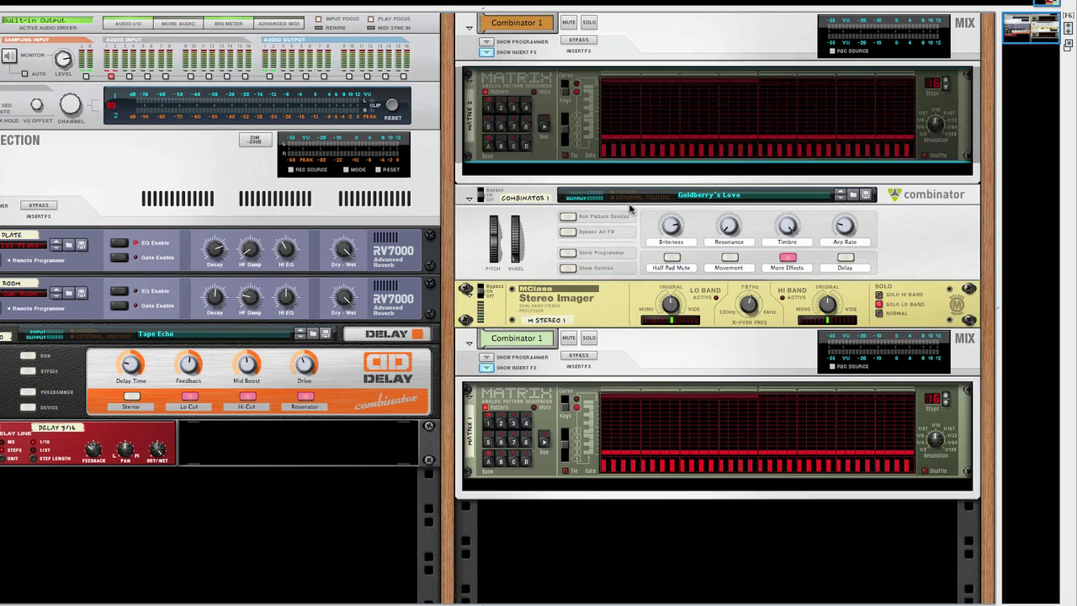
right_click(636, 106)
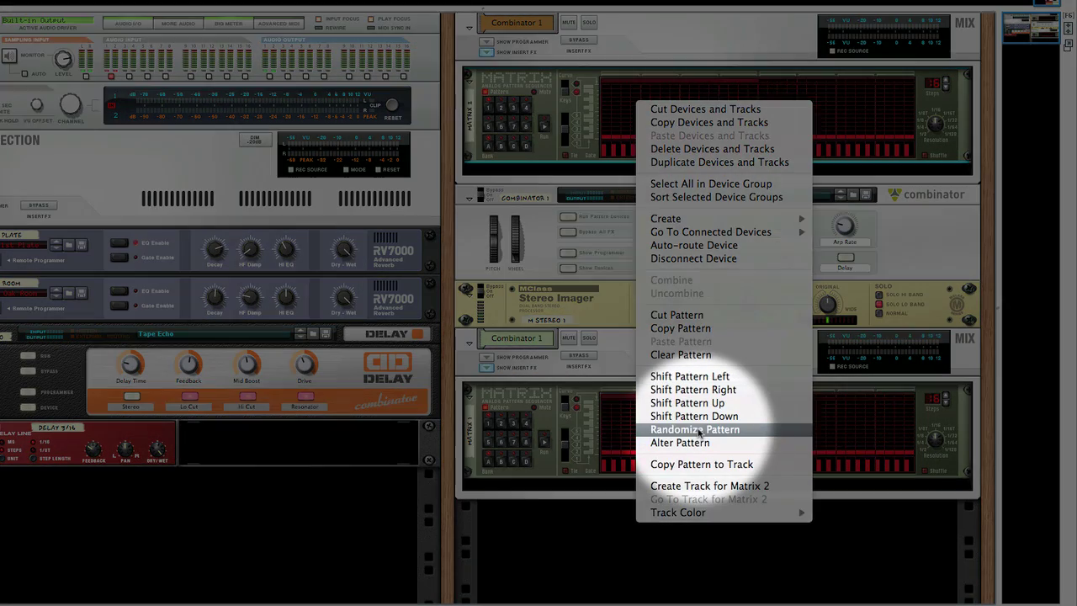
click(695, 429)
right_click(636, 433)
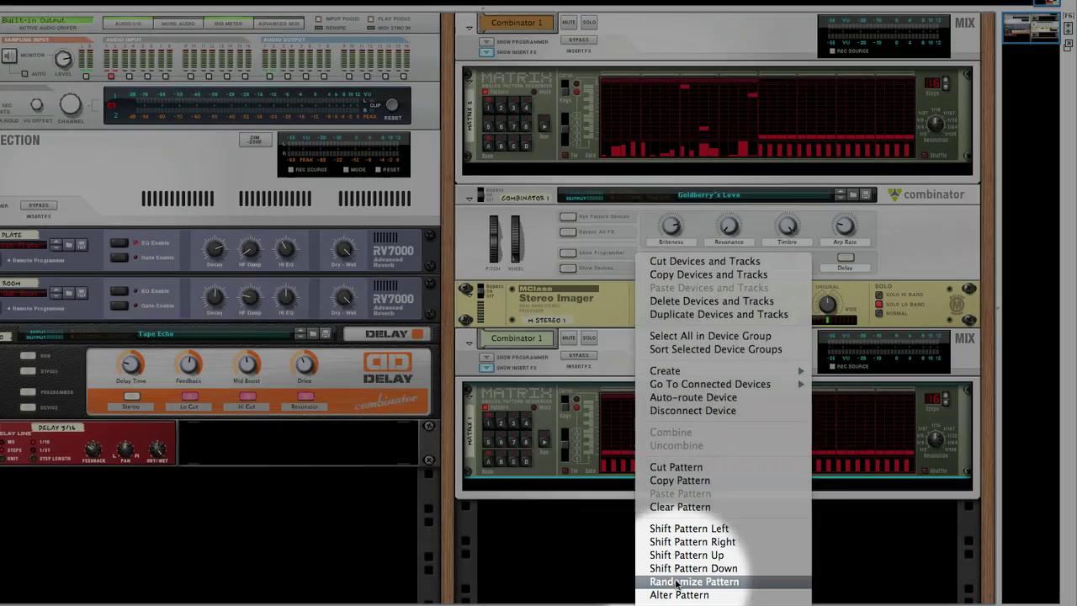
click(677, 581)
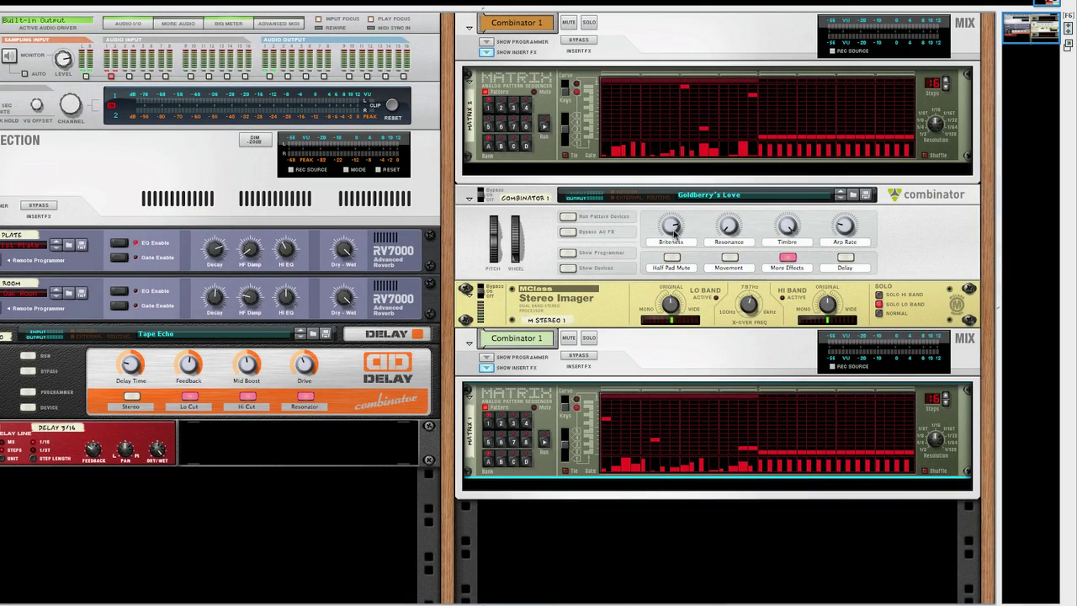
- Cable the upper and lower Matrix Gate CV outputs to their Mix channels' CV inputs
key(Tab)
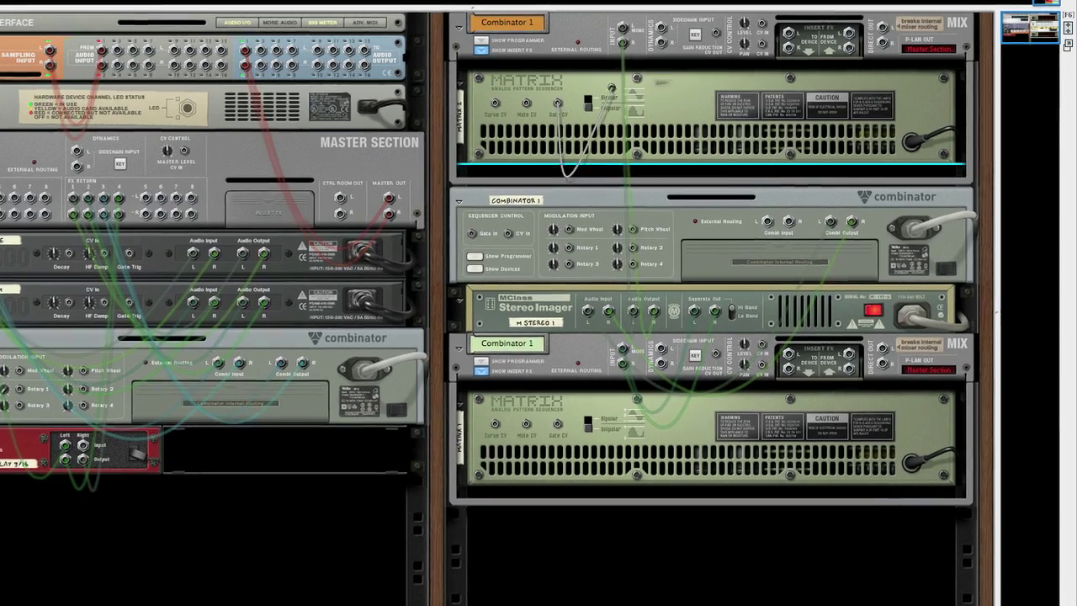
drag(566, 105, 766, 24)
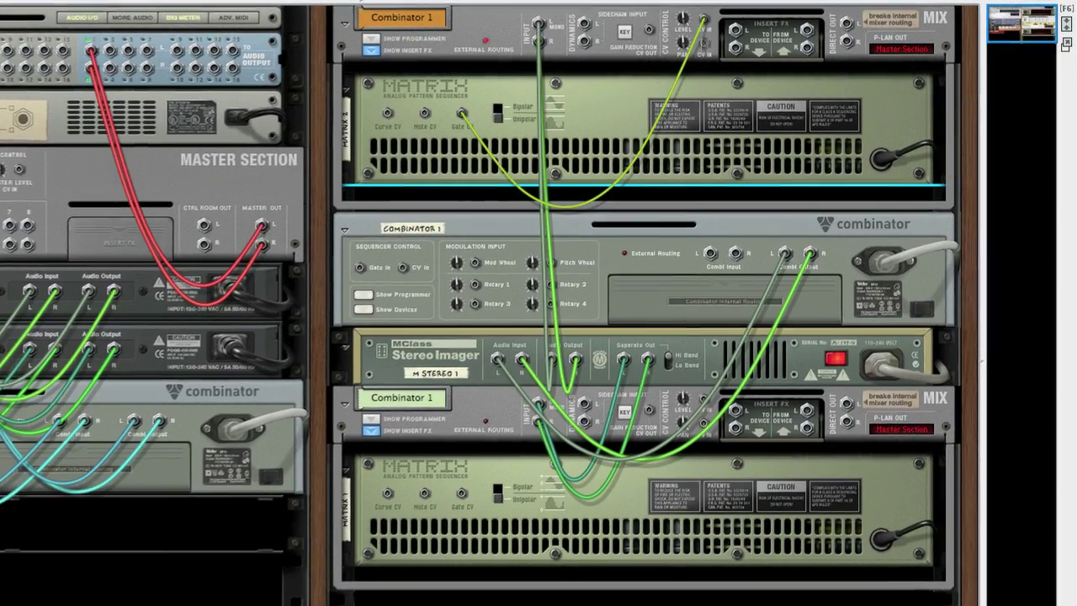
drag(461, 492, 692, 410)
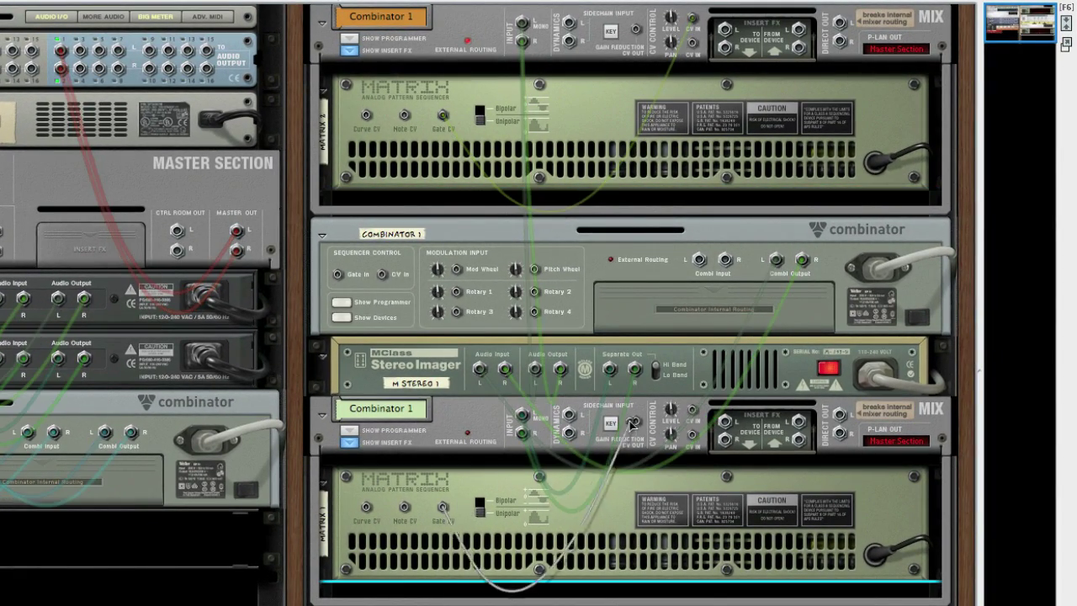
key(Tab)
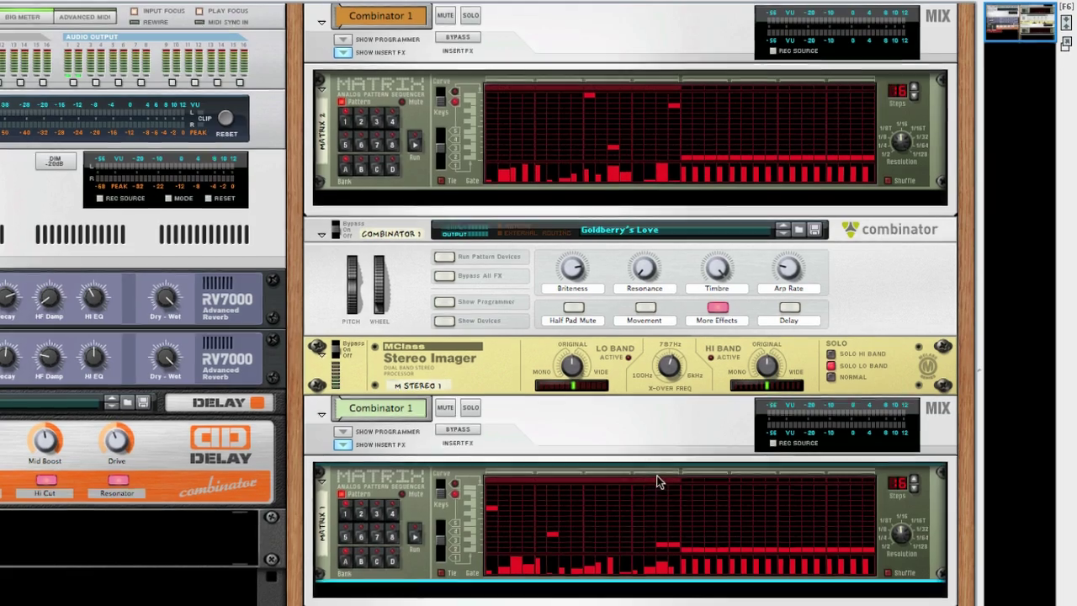
- Pull both Combinator channel faders right down in the mixer, the second to -42.26 dB
key(F5)
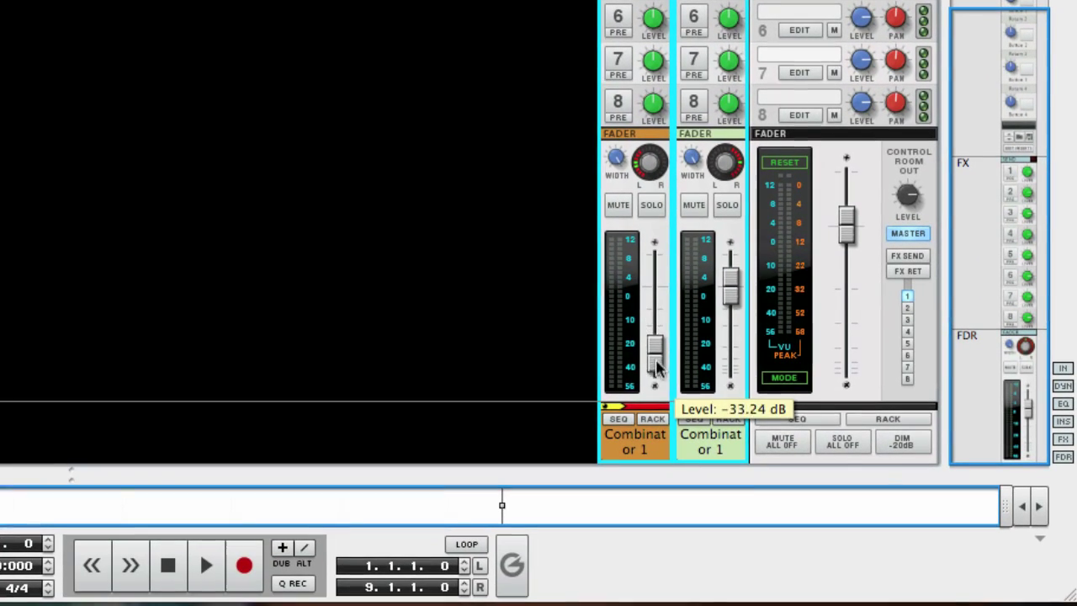
drag(656, 366, 654, 379)
drag(730, 286, 734, 409)
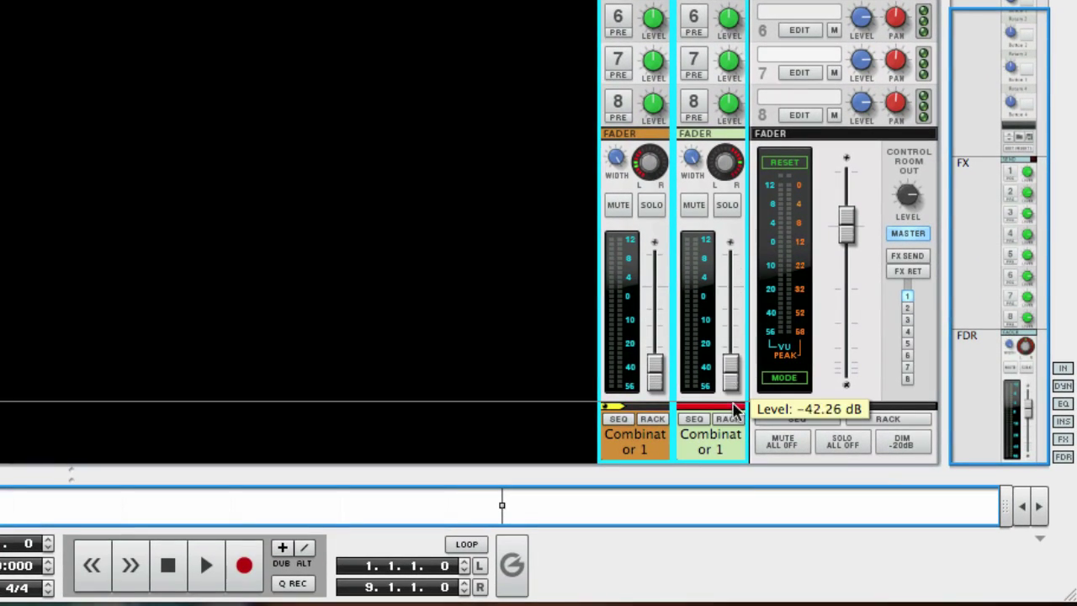
key(F6)
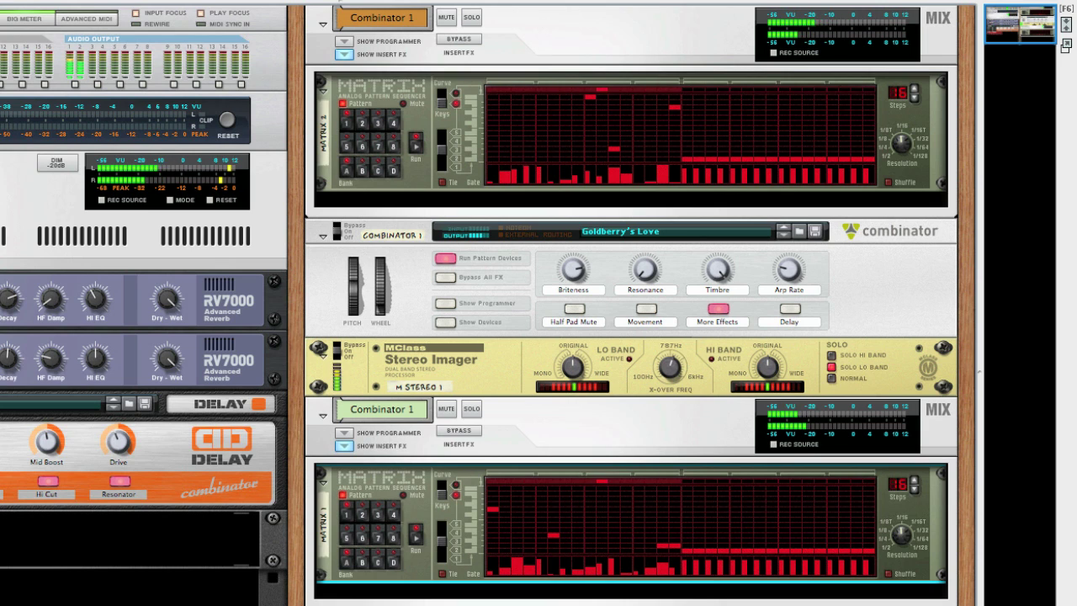
- Apply Randomize Pattern to the upper Matrix's gate sequence, then stop playback
right_click(539, 557)
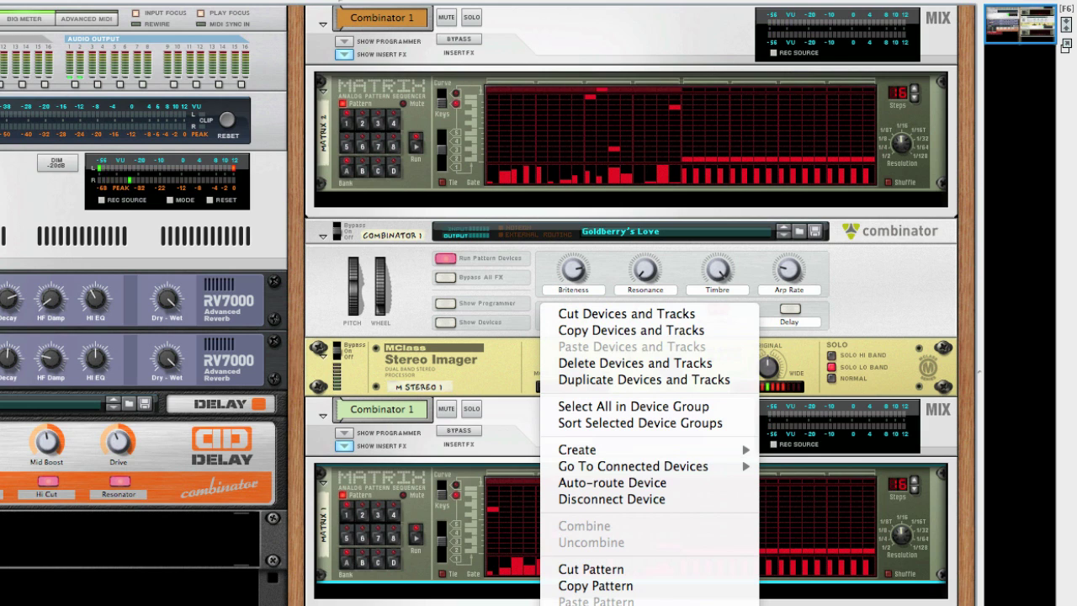
click(594, 161)
right_click(594, 162)
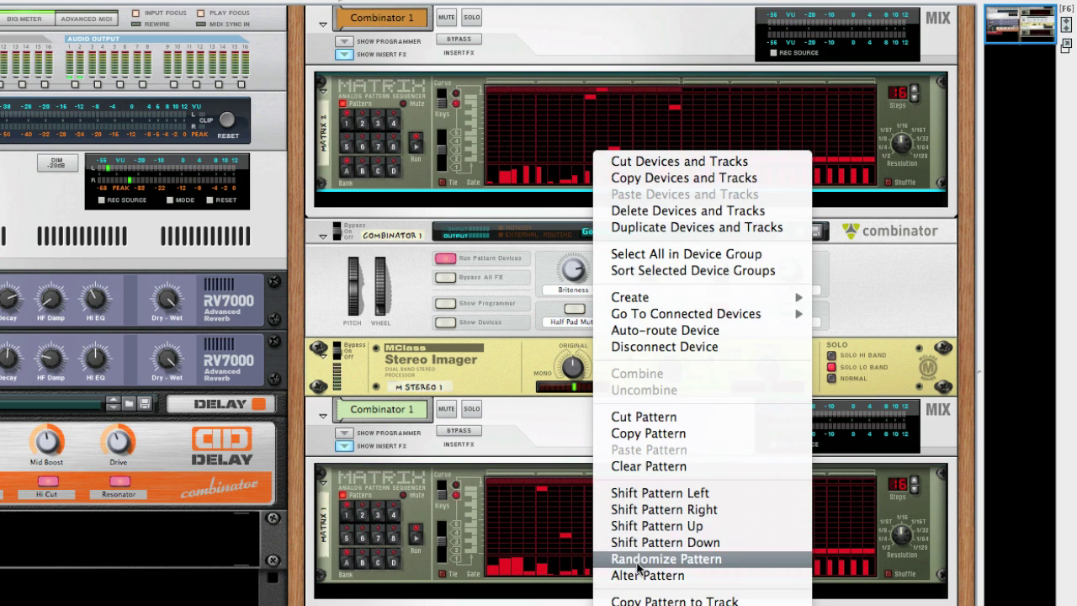
click(636, 548)
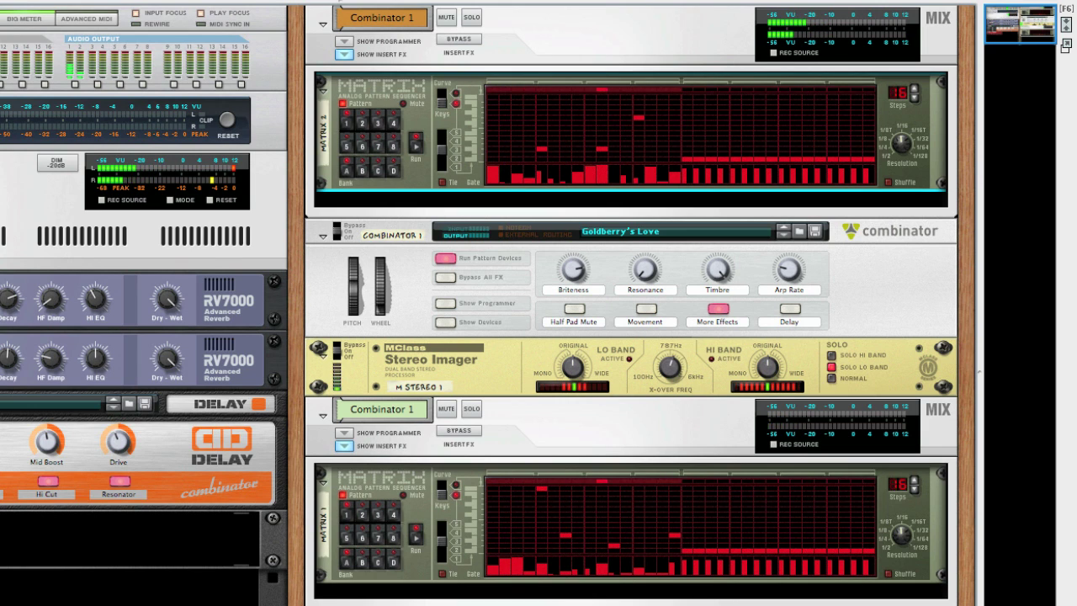
key(space)
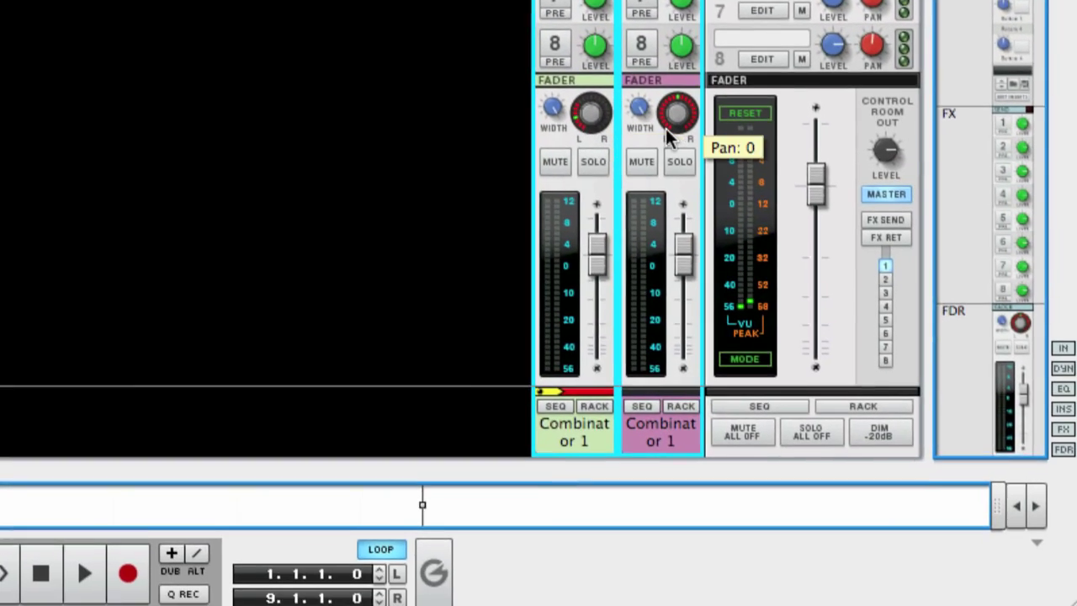
- Pan the second Rhodes Combinator mixer channel to 63
drag(668, 111, 668, 91)
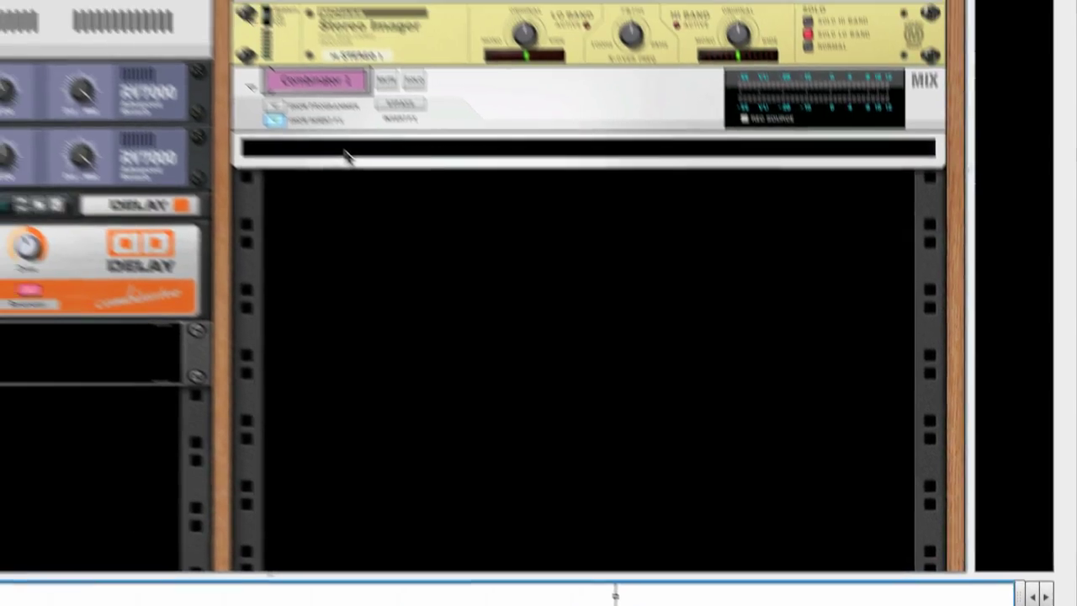
- Insert a DDL-1 on Combinator 1 at 10 ms with feedback 26, then compare it bypassed and on
right_click(184, 4)
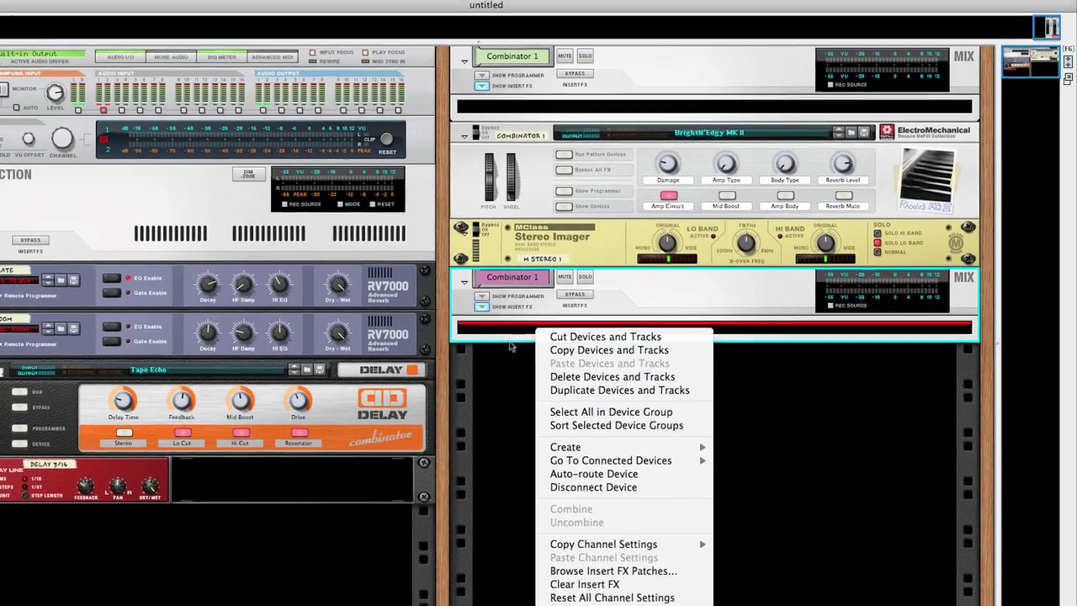
mouse_move(553, 448)
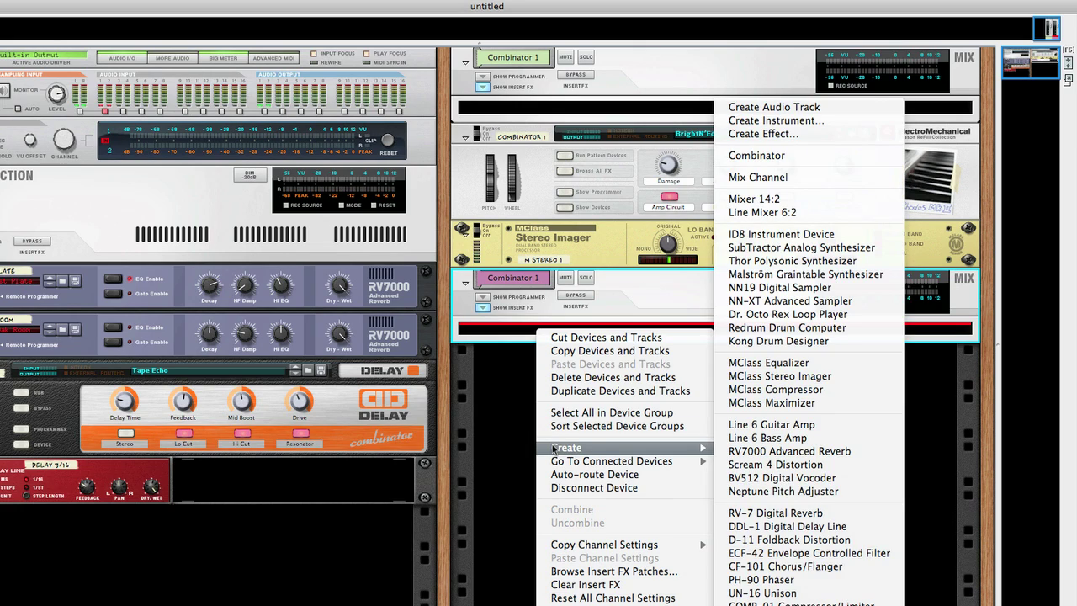
click(754, 526)
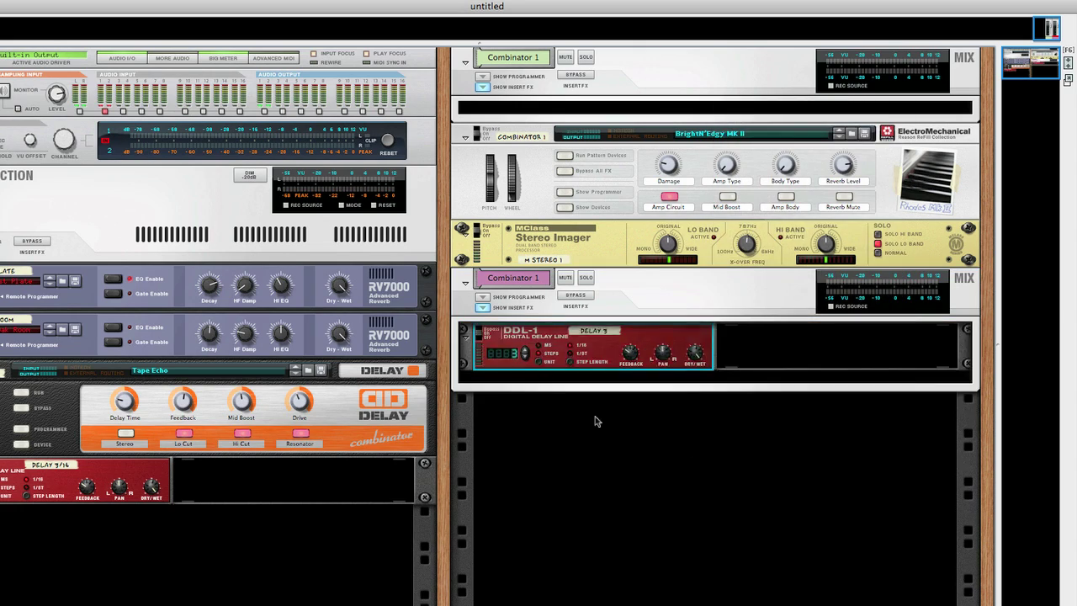
click(547, 362)
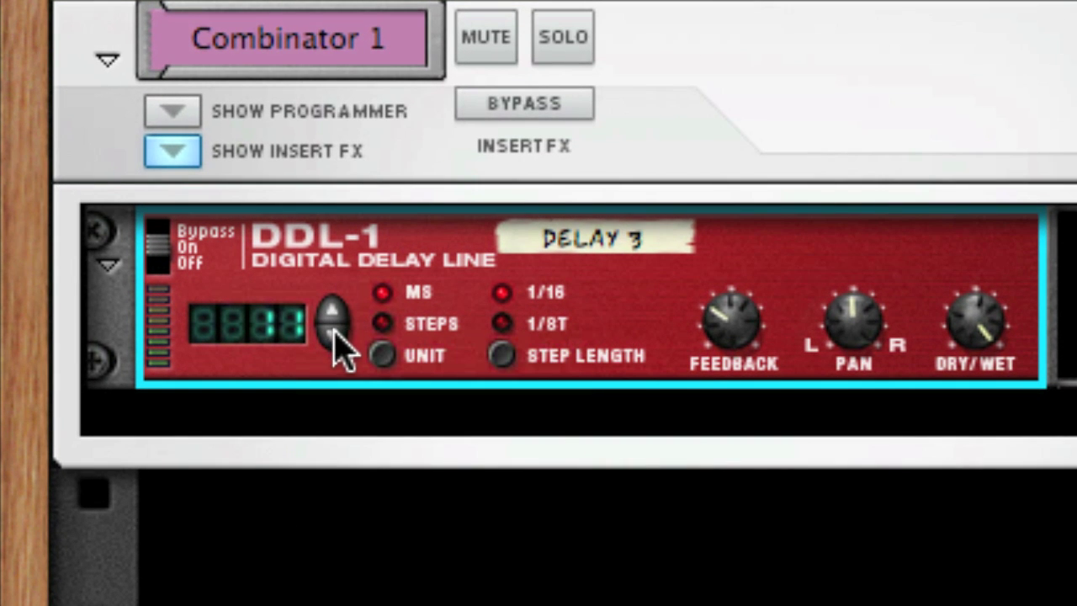
click(341, 333)
drag(764, 325, 933, 409)
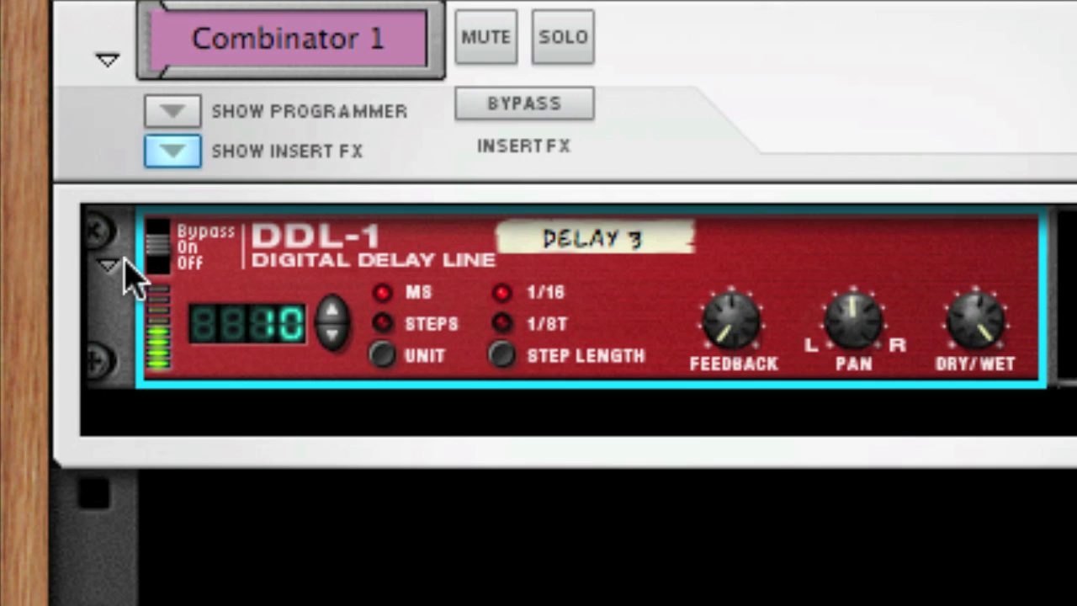
drag(168, 241, 169, 221)
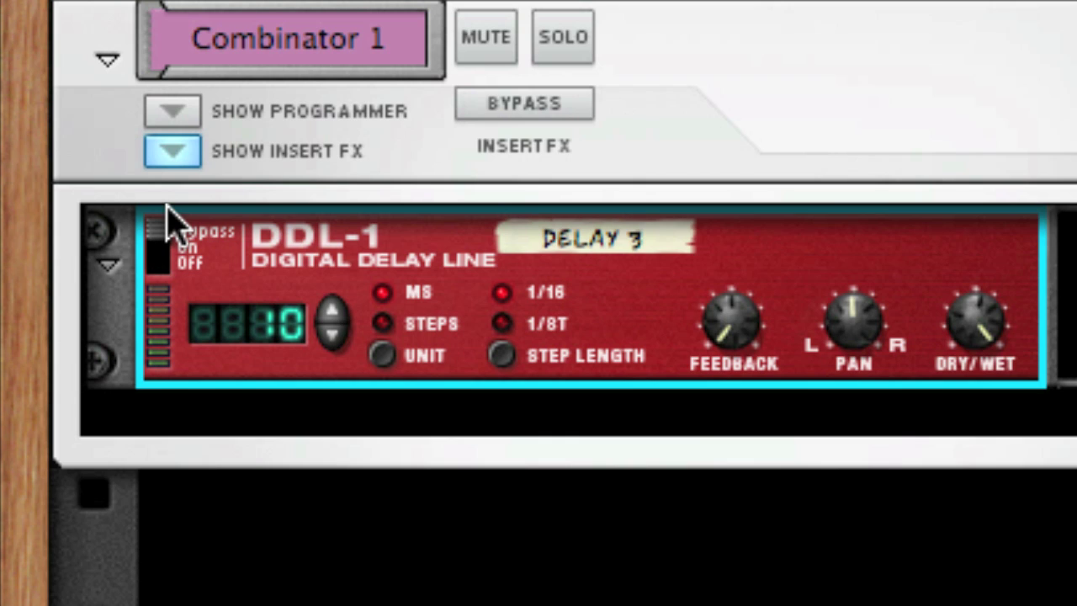
drag(164, 247, 163, 264)
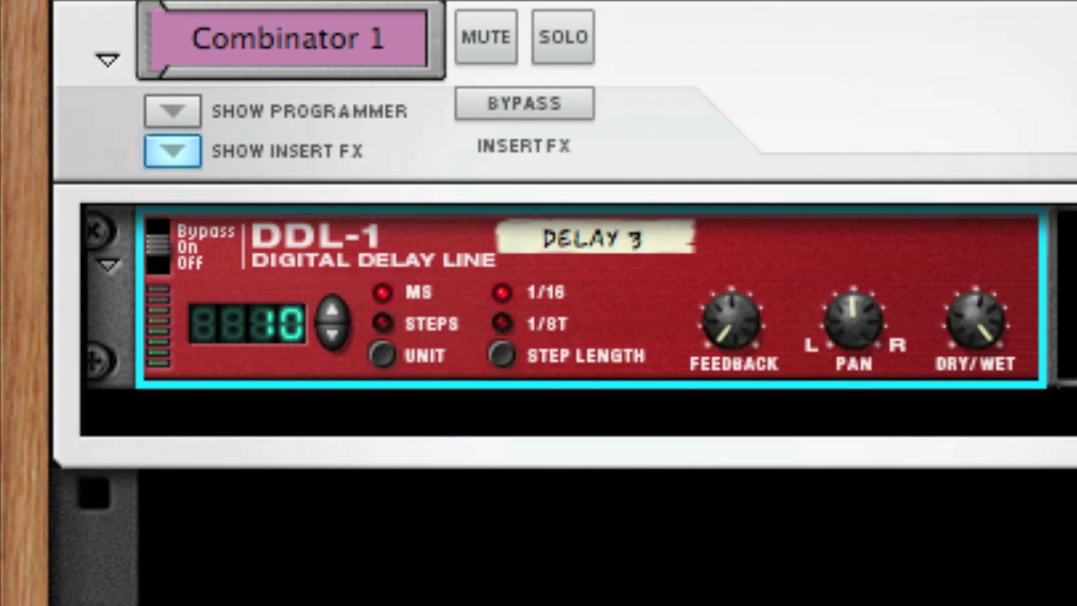
- Insert a PH-90 Phaser on the other Combinator 1 channel with Rate 46
right_click(474, 0)
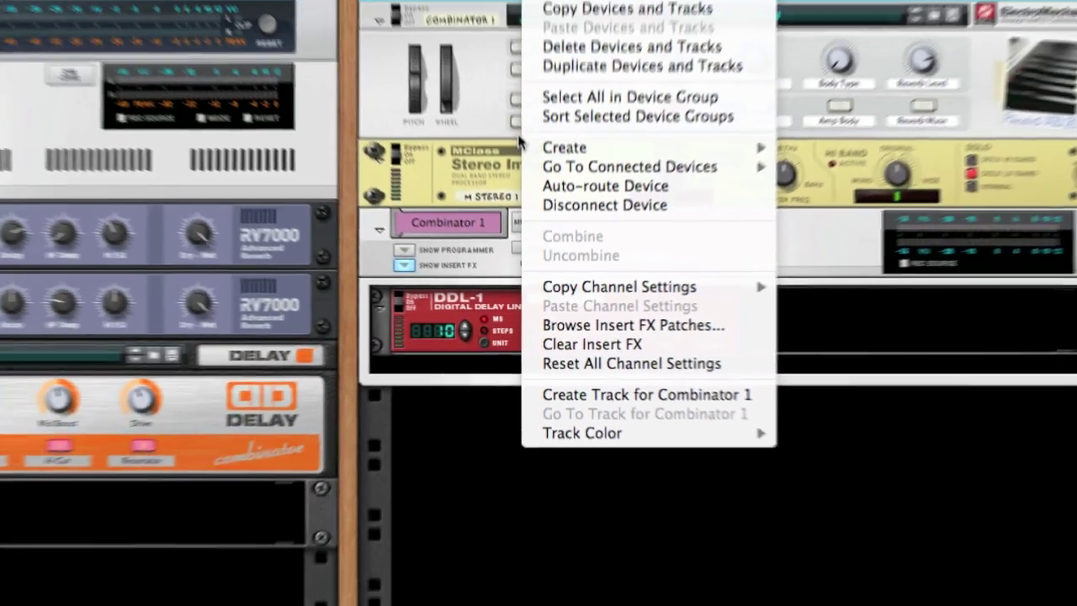
mouse_move(589, 148)
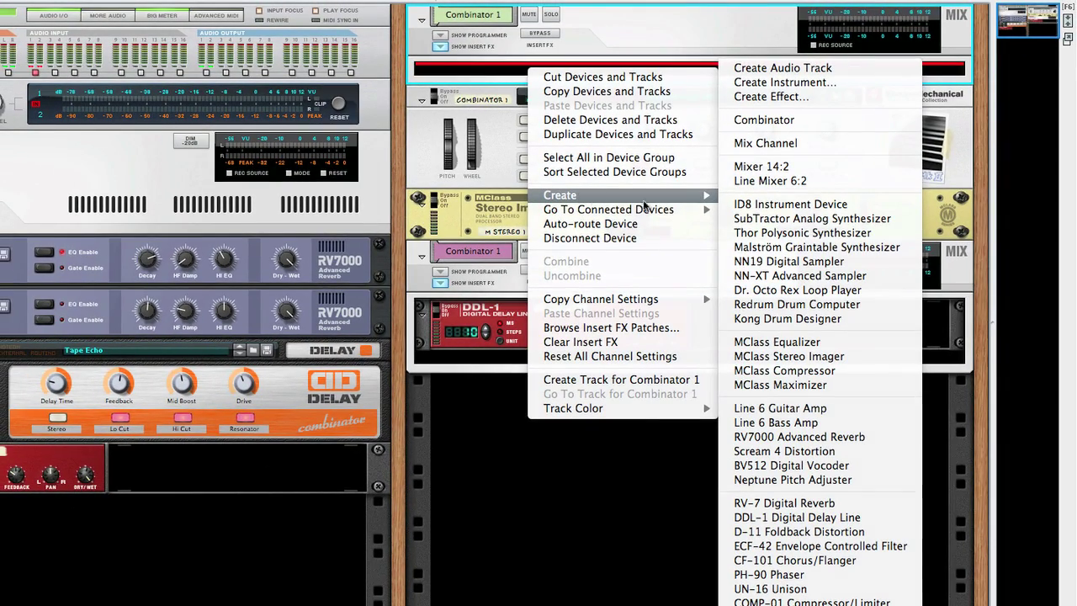
click(888, 574)
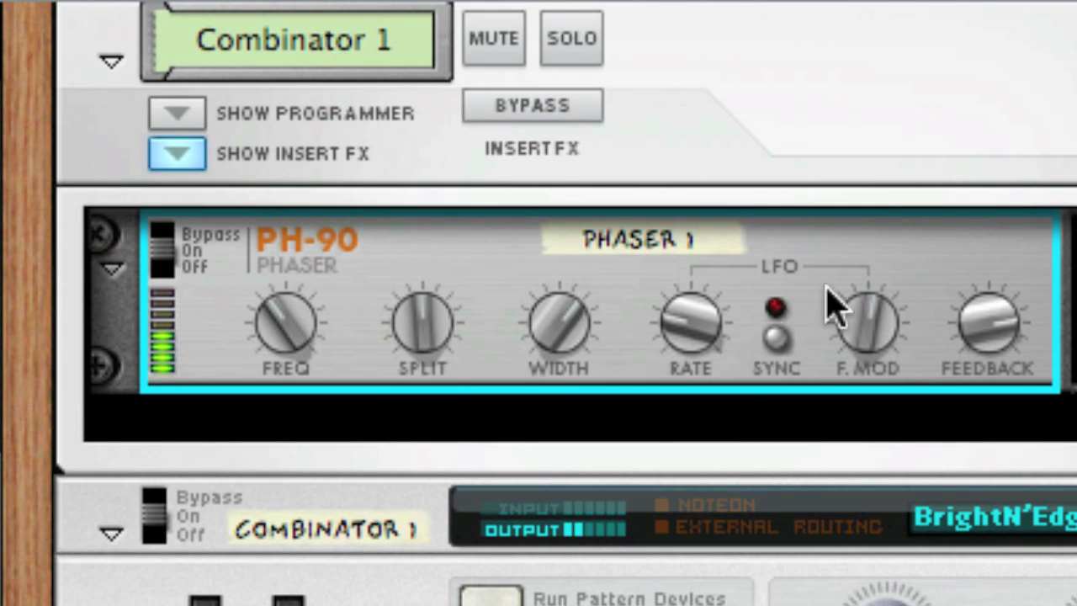
drag(693, 344, 697, 337)
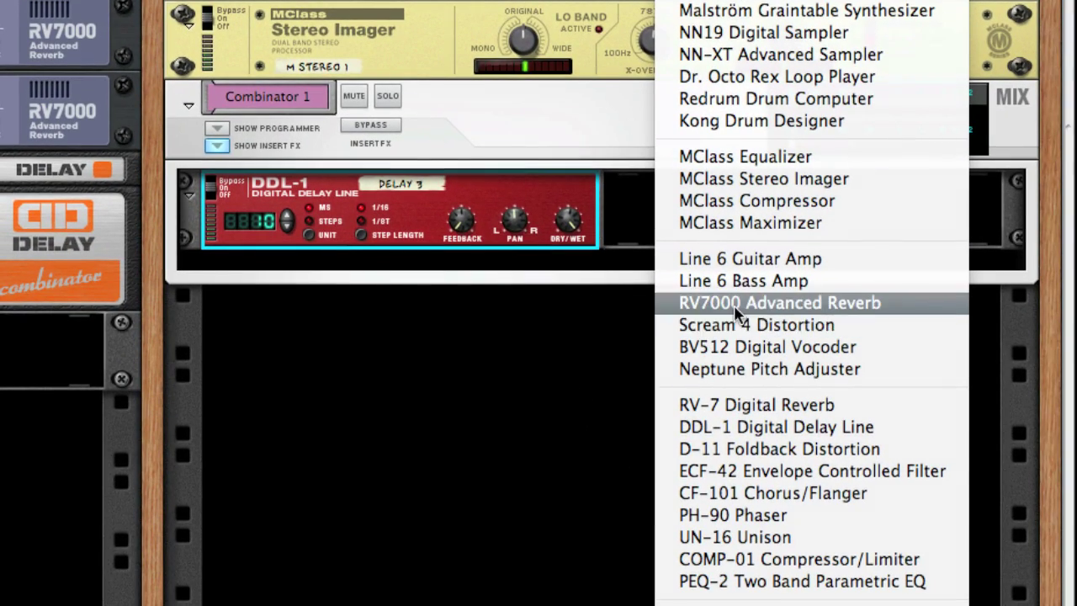
- Add a Scream 4 below the DDL-1 and set Damage Control to 46
click(745, 325)
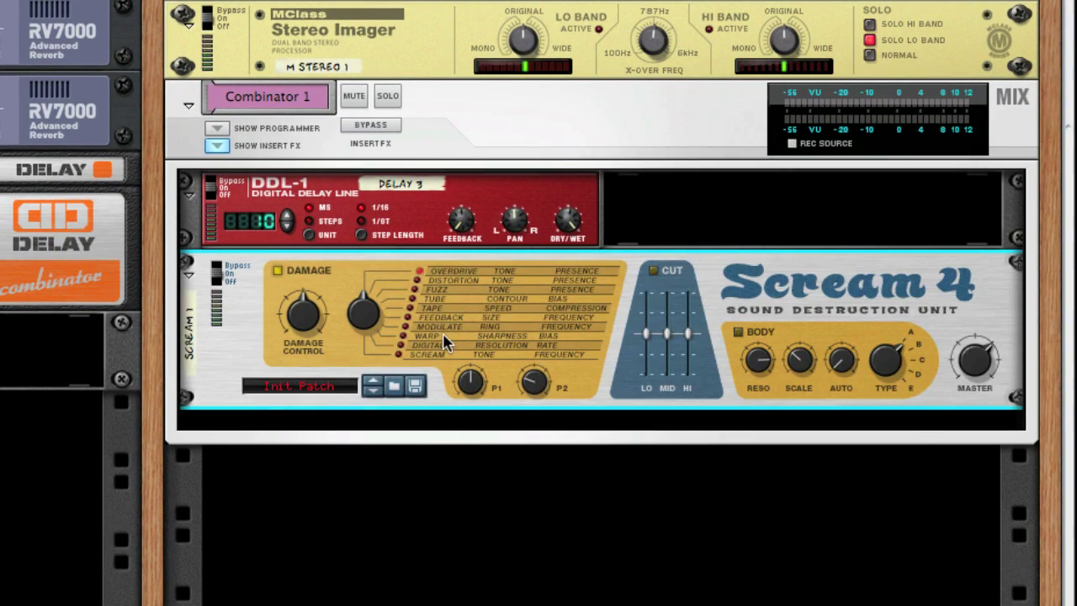
mouse_move(476, 378)
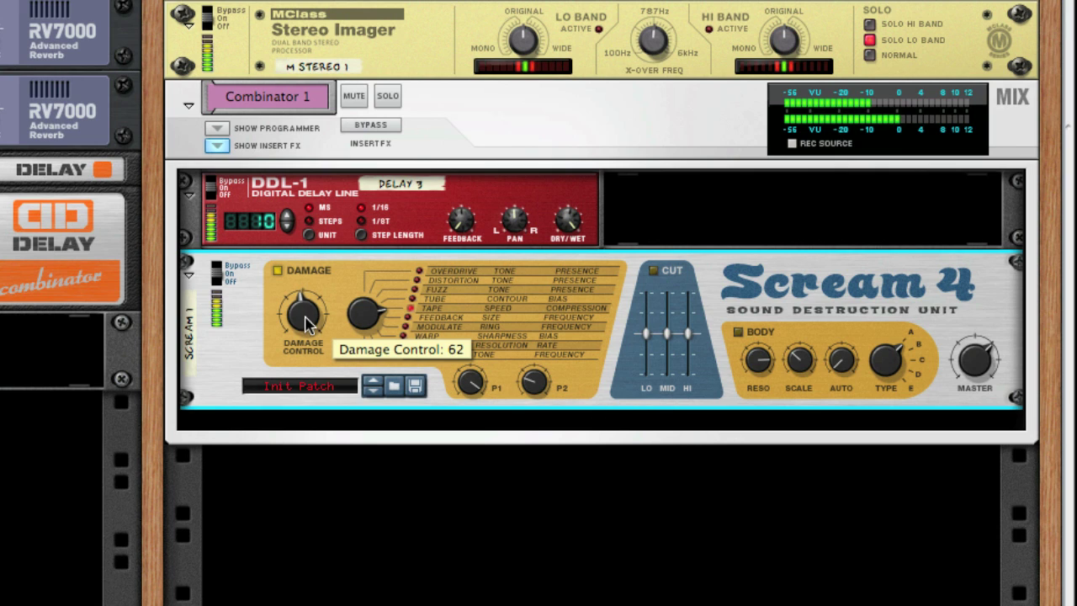
drag(305, 267, 307, 333)
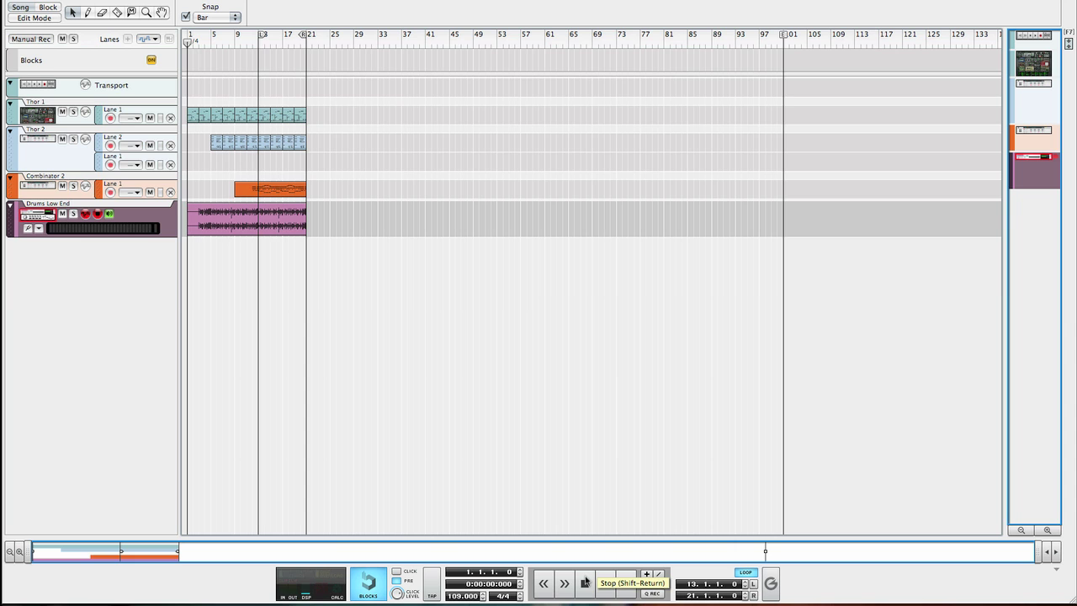
- Start playing the showcase song from the sequencer
key(space)
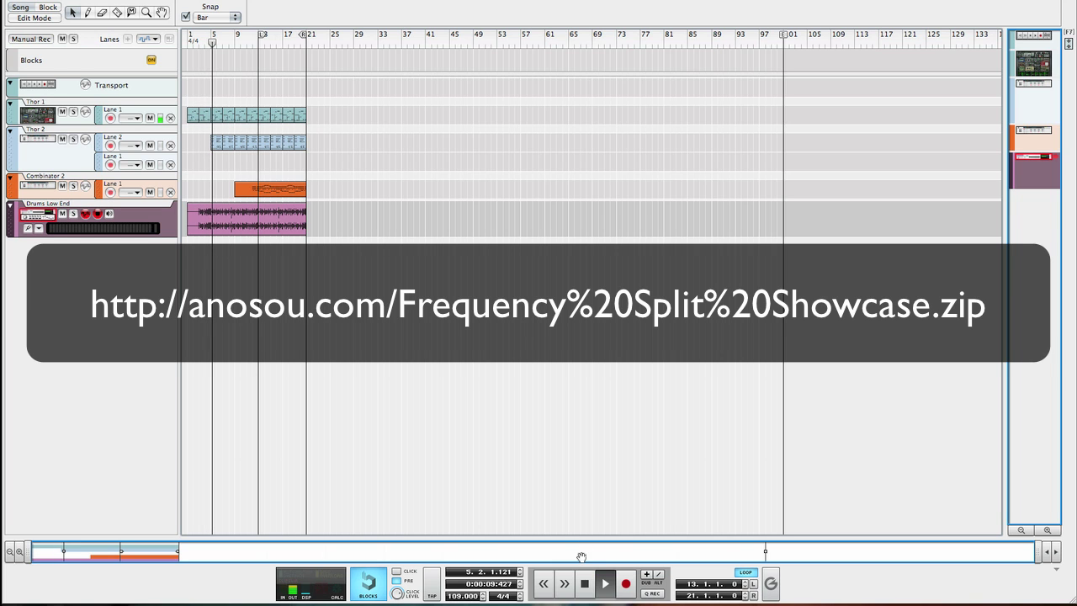
- Show the device rack with F6 to view the split patches during playback
key(F6)
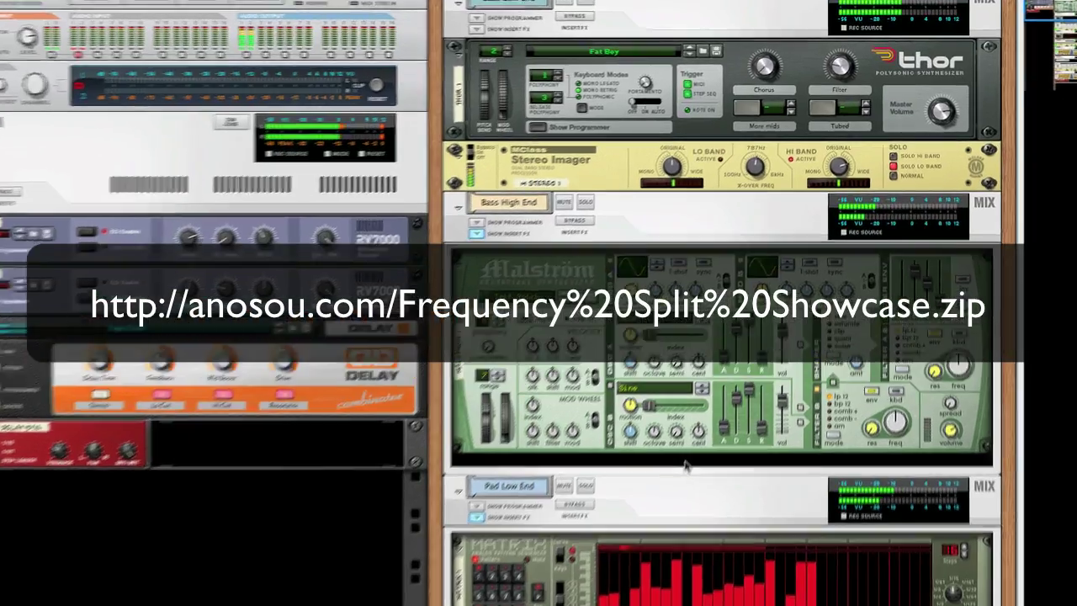